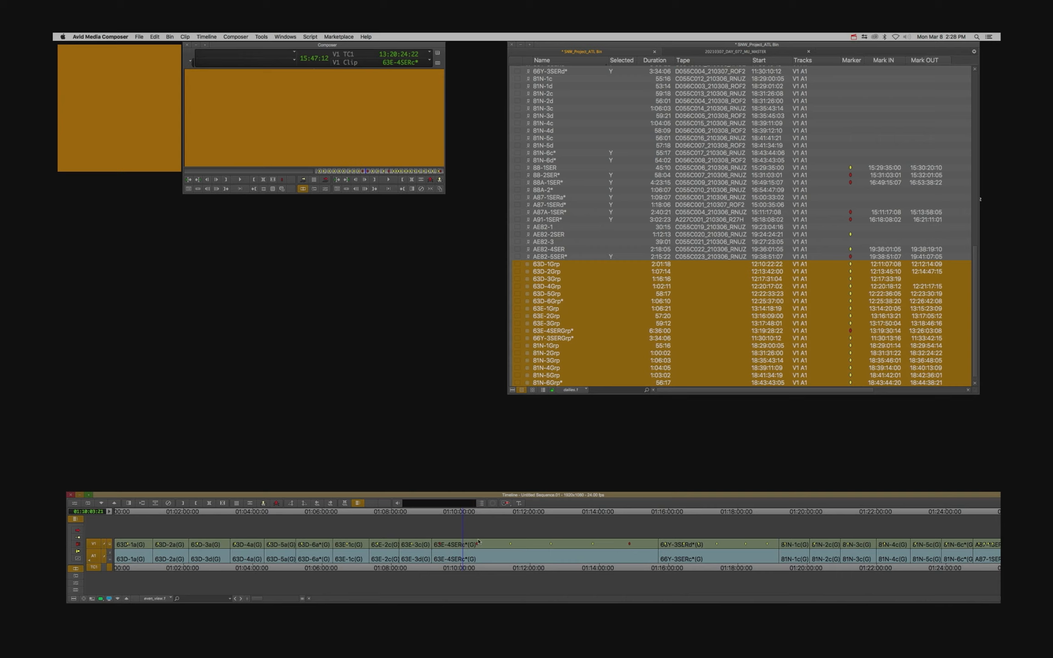
Step: Shift all the clips in the sequence about 1:44 later so that filler precedes the first clip
{"action": "key", "text": "Home"}
{"action": "key", "text": "super+a"}
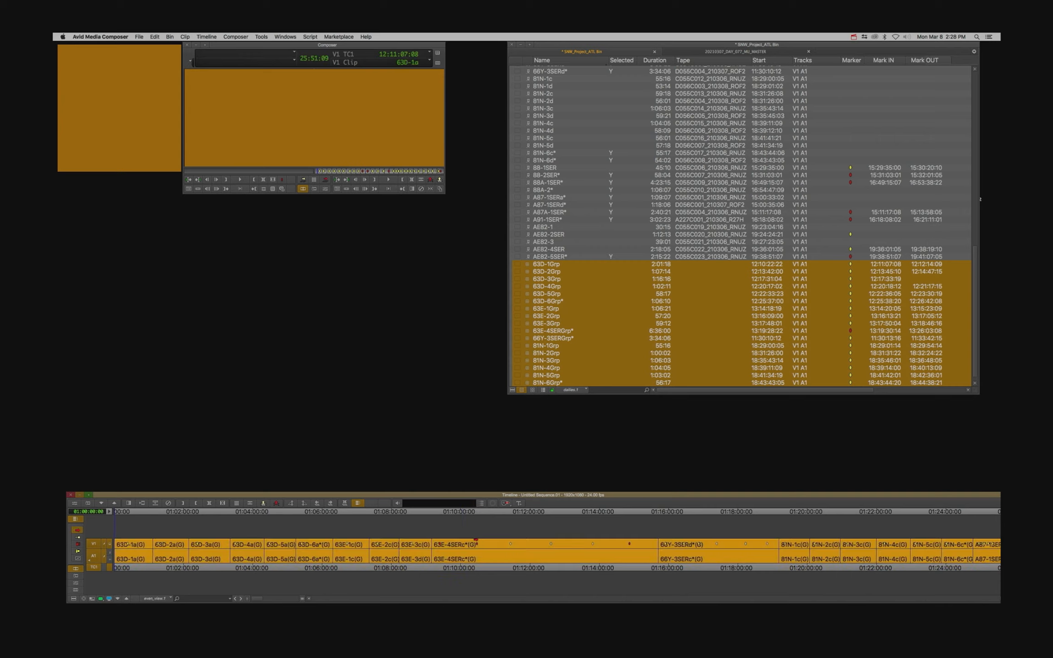
{"action": "left_click_drag", "start_coordinate": [234, 544], "coordinate": [294, 545]}
{"action": "key", "text": "super+shift+a"}
Step: Mark all clips after the filler, copy them to the source monitor, and splice the copy in at the start of the sequence
{"action": "double_click", "coordinate": [198, 553]}
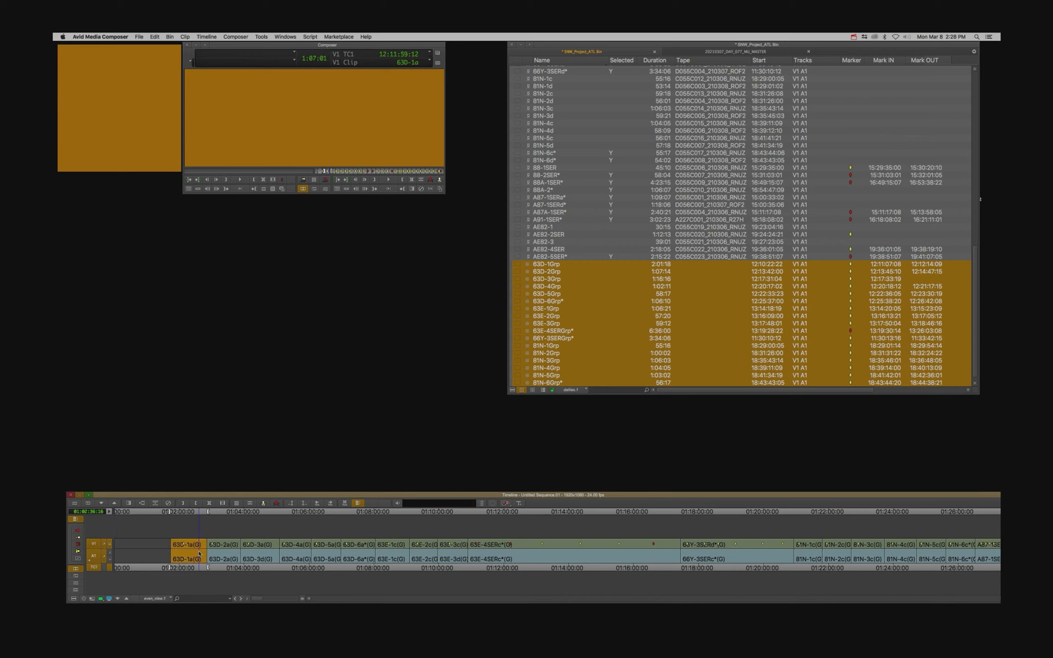
{"action": "key", "text": "shift+End"}
{"action": "key", "text": "alt+c"}
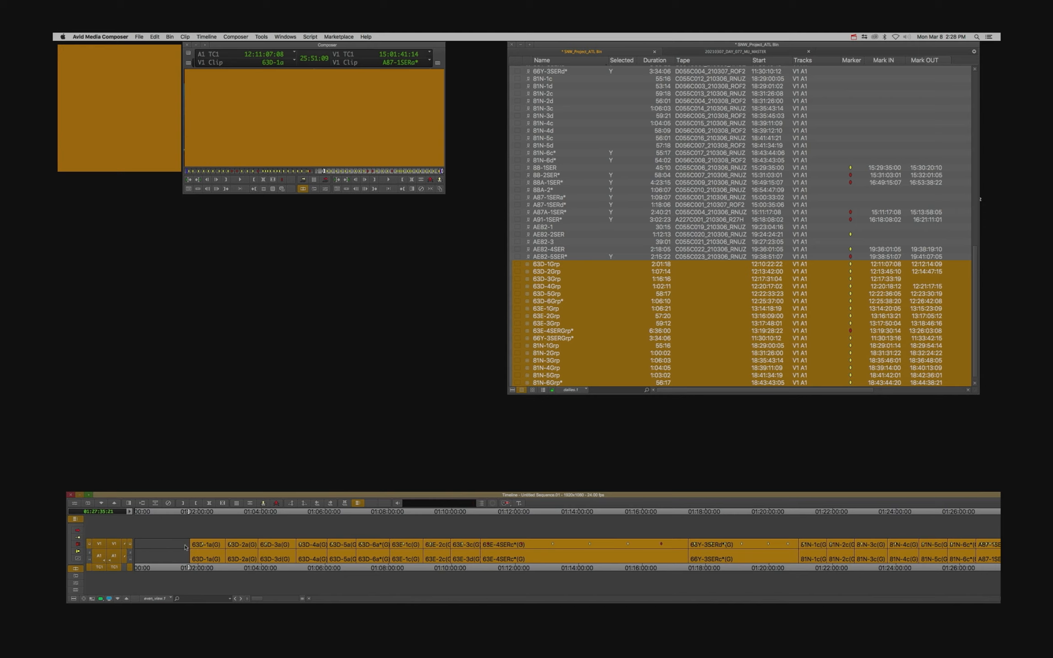
{"action": "left_click", "coordinate": [182, 547]}
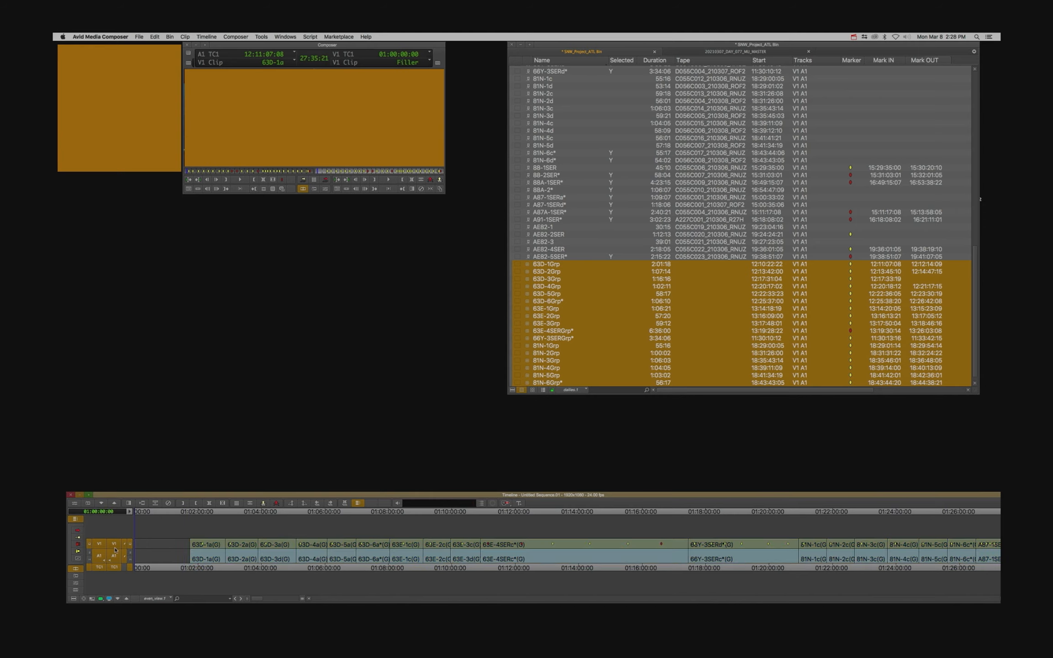
{"action": "key", "text": "v"}
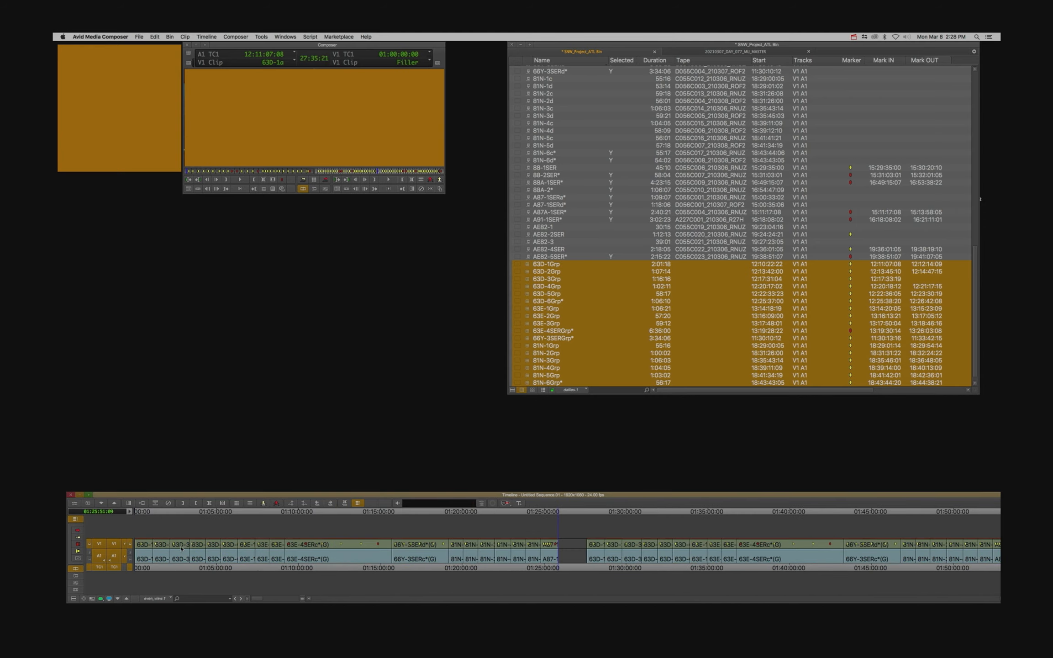
Step: Switch each grouped clip before the filler, from 63D-1 through A87-1SER, to its d camera angle
{"action": "left_click", "coordinate": [146, 552]}
{"action": "key", "text": "Up"}
{"action": "left_click", "coordinate": [163, 552]}
{"action": "key", "text": "Up"}
{"action": "left_click", "coordinate": [180, 552]}
{"action": "key", "text": "Up"}
{"action": "left_click", "coordinate": [199, 552]}
{"action": "key", "text": "Up"}
{"action": "left_click", "coordinate": [211, 552]}
{"action": "key", "text": "Up"}
{"action": "left_click", "coordinate": [228, 551]}
{"action": "key", "text": "Up"}
{"action": "left_click", "coordinate": [243, 551]}
{"action": "key", "text": "Up"}
{"action": "left_click", "coordinate": [305, 551]}
{"action": "key", "text": "Up"}
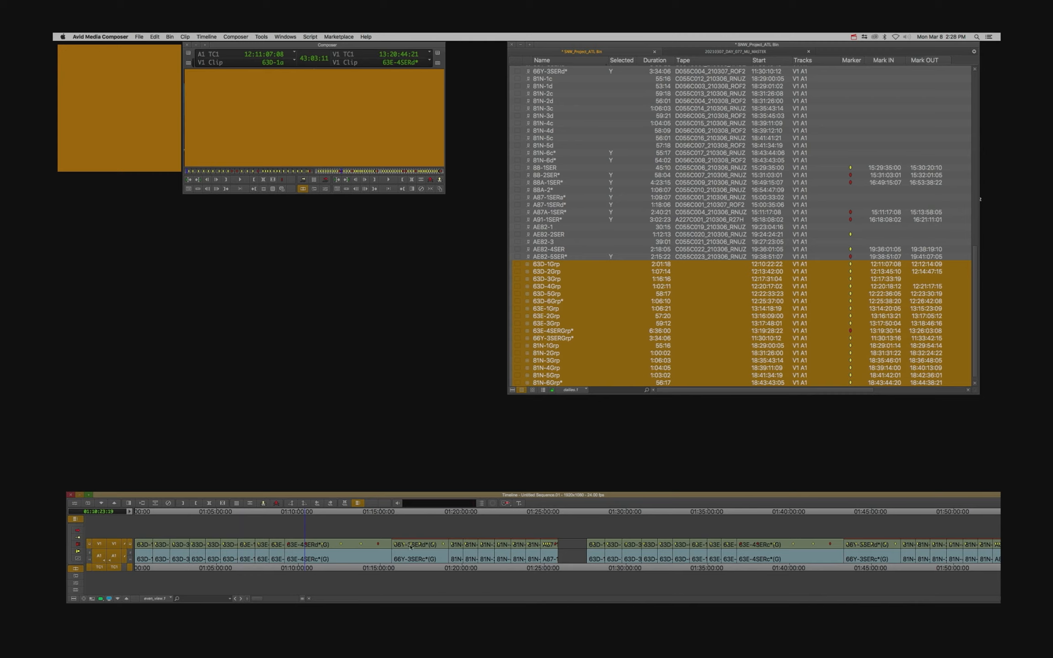
{"action": "left_click", "coordinate": [411, 551]}
{"action": "key", "text": "Up"}
{"action": "left_click", "coordinate": [456, 550]}
{"action": "left_click", "coordinate": [473, 550]}
{"action": "key", "text": "Up"}
{"action": "key", "text": "Up"}
{"action": "left_click", "coordinate": [506, 550]}
{"action": "key", "text": "Up"}
{"action": "left_click", "coordinate": [520, 550]}
{"action": "key", "text": "Up"}
{"action": "left_click", "coordinate": [534, 550]}
{"action": "key", "text": "Up"}
{"action": "left_click", "coordinate": [549, 551]}
Step: Commit the multicam edits of Untitled Sequence.01 to a new sequence and delete the original Untitled Sequence.01 from the bin
{"action": "scroll", "coordinate": [619, 297], "scroll_direction": "up", "scroll_amount": 15}
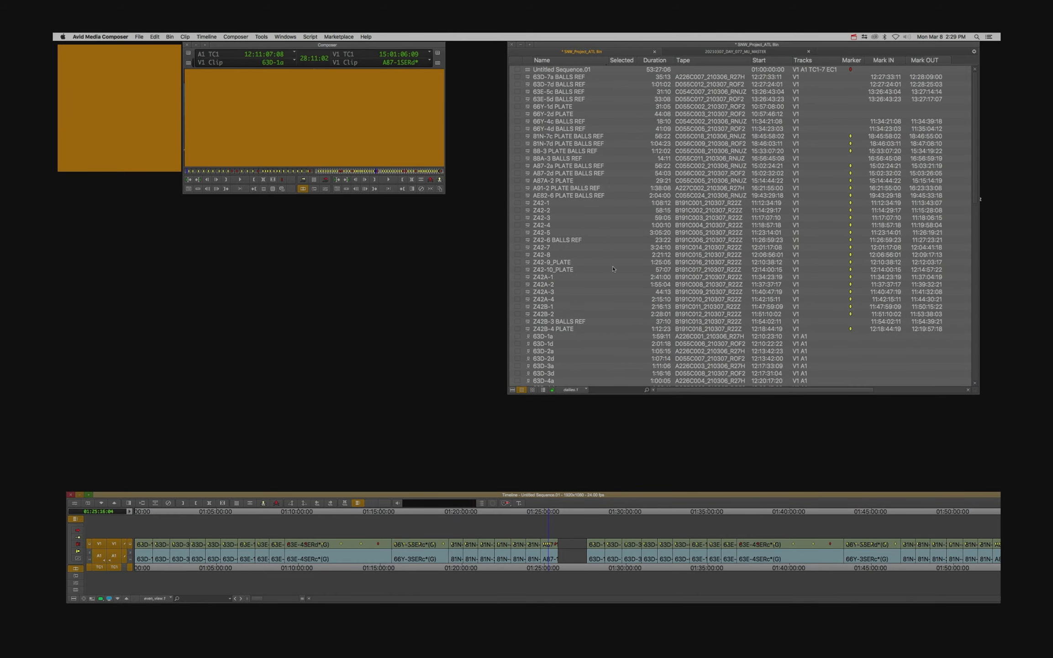
{"action": "left_click", "coordinate": [540, 69]}
{"action": "right_click", "coordinate": [541, 69]}
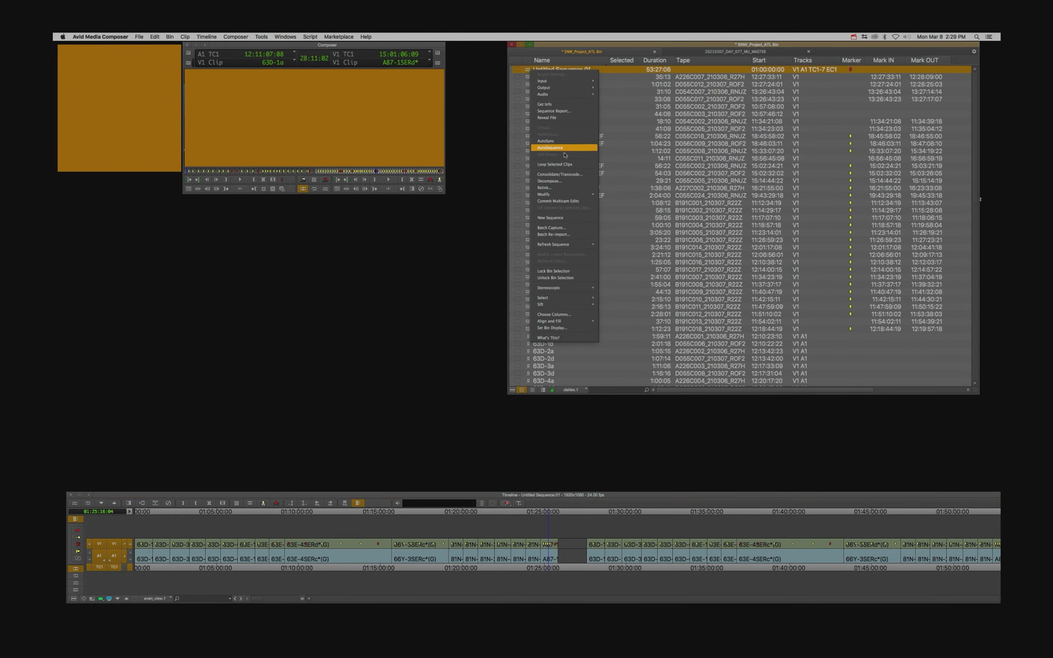
{"action": "left_click", "coordinate": [564, 201]}
{"action": "left_click", "coordinate": [511, 343]}
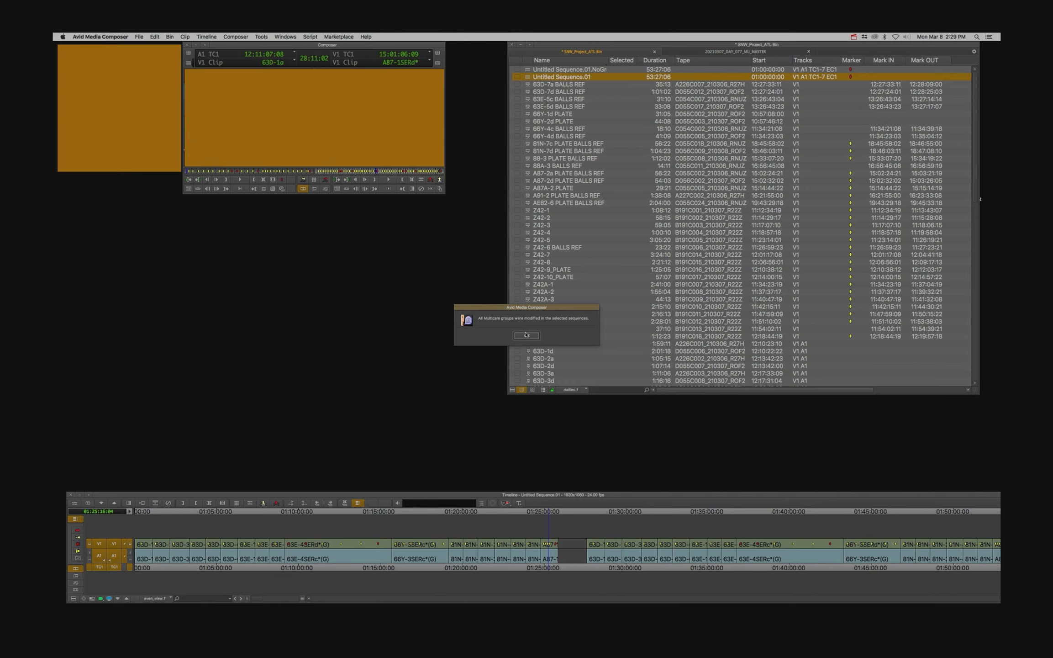
{"action": "key", "text": "Delete"}
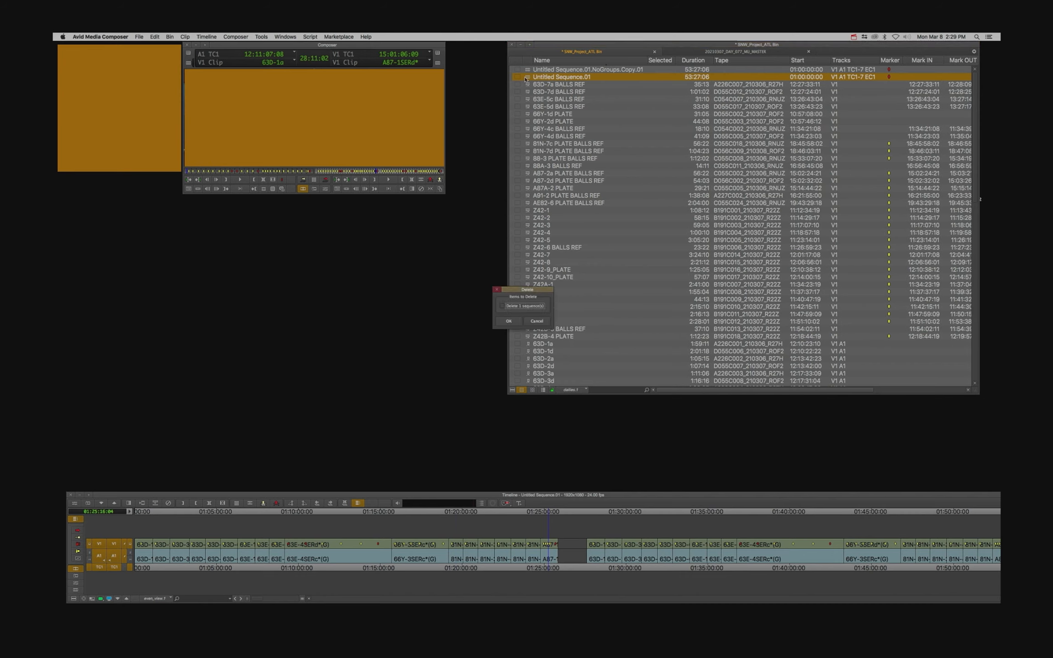
{"action": "left_click", "coordinate": [509, 322]}
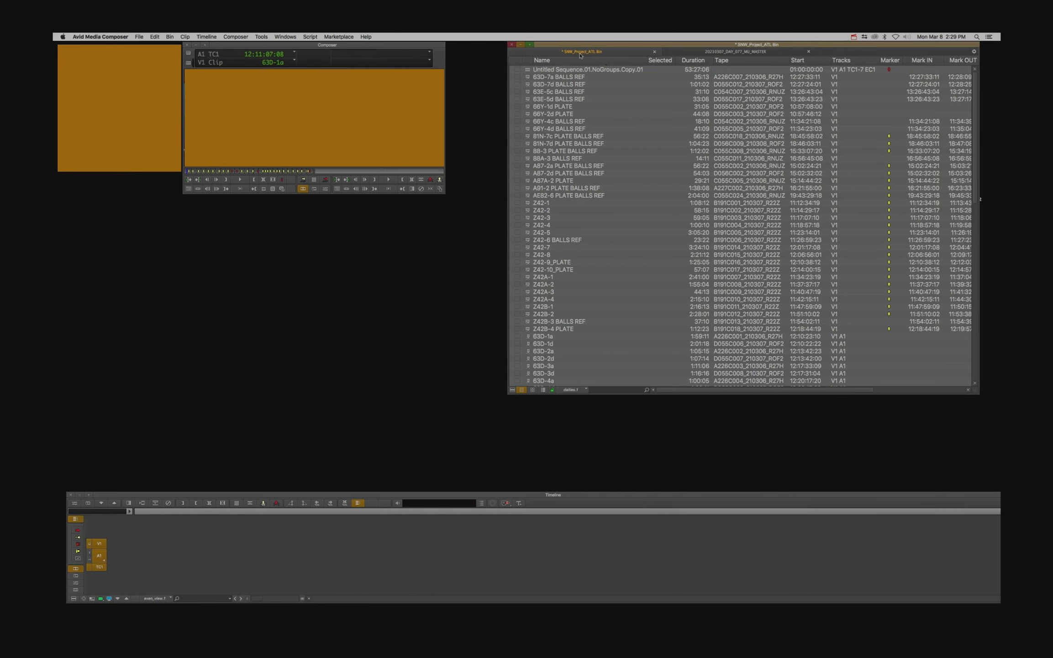
Step: Rename the committed NoGroups copy of the sequence in the bin as yellow
{"action": "left_click", "coordinate": [569, 68]}
{"action": "scroll", "coordinate": [641, 258], "scroll_direction": "down", "scroll_amount": 15}
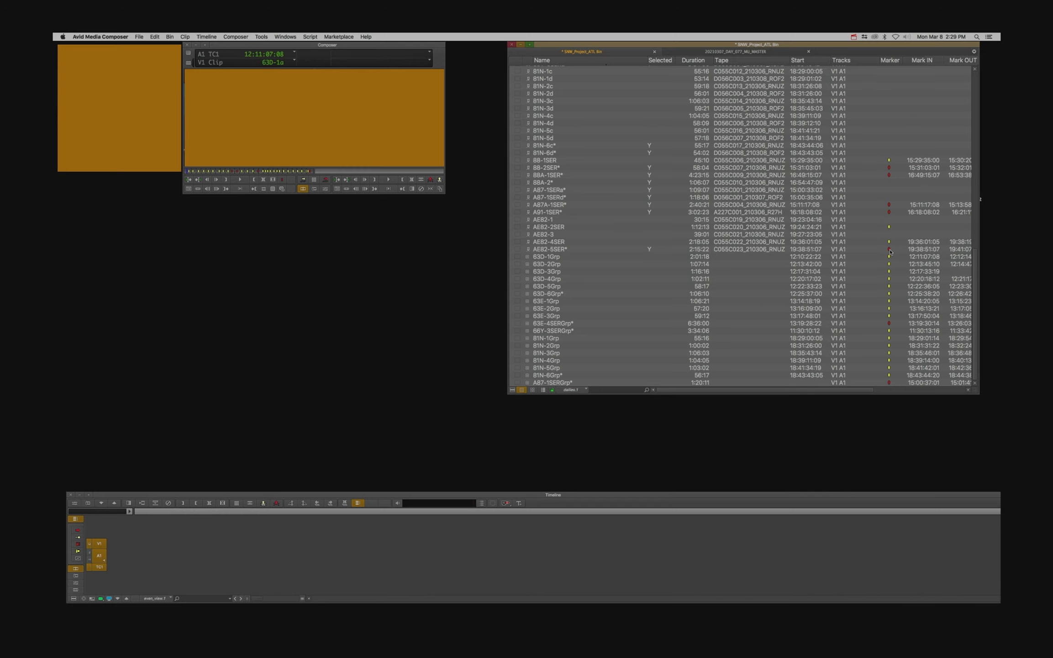
{"action": "scroll", "coordinate": [731, 206], "scroll_direction": "up", "scroll_amount": 15}
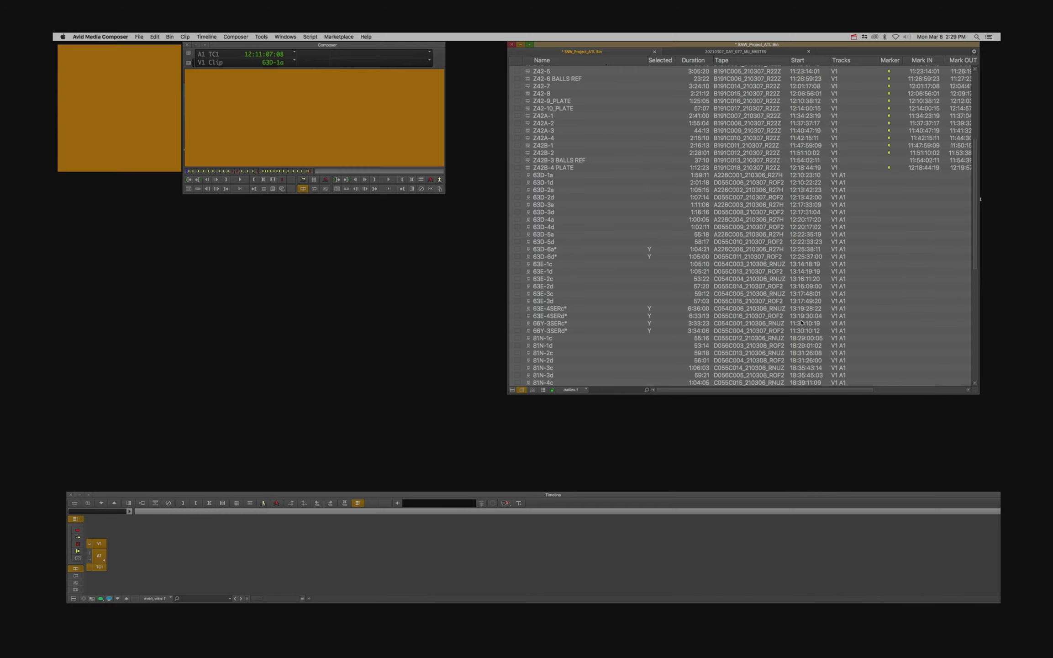
{"action": "left_click", "coordinate": [578, 67]}
{"action": "type", "text": "yellow"}
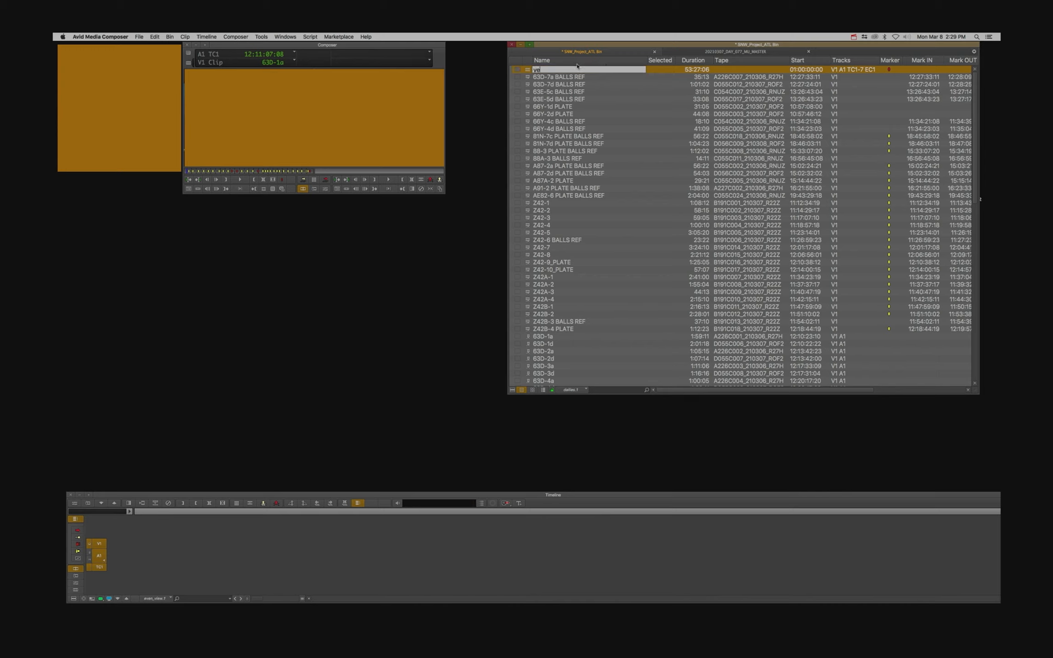
{"action": "key", "text": "Return"}
Step: Duplicate the yellow sequence and name the duplicate red
{"action": "key", "text": "super+d"}
{"action": "type", "text": "red"}
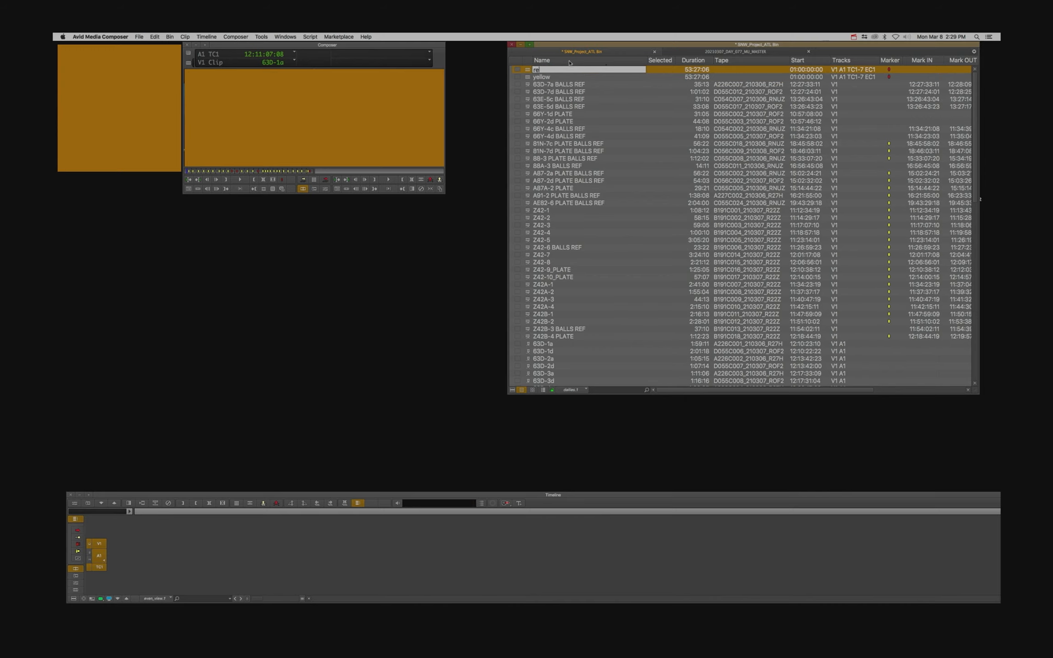
{"action": "key", "text": "Return"}
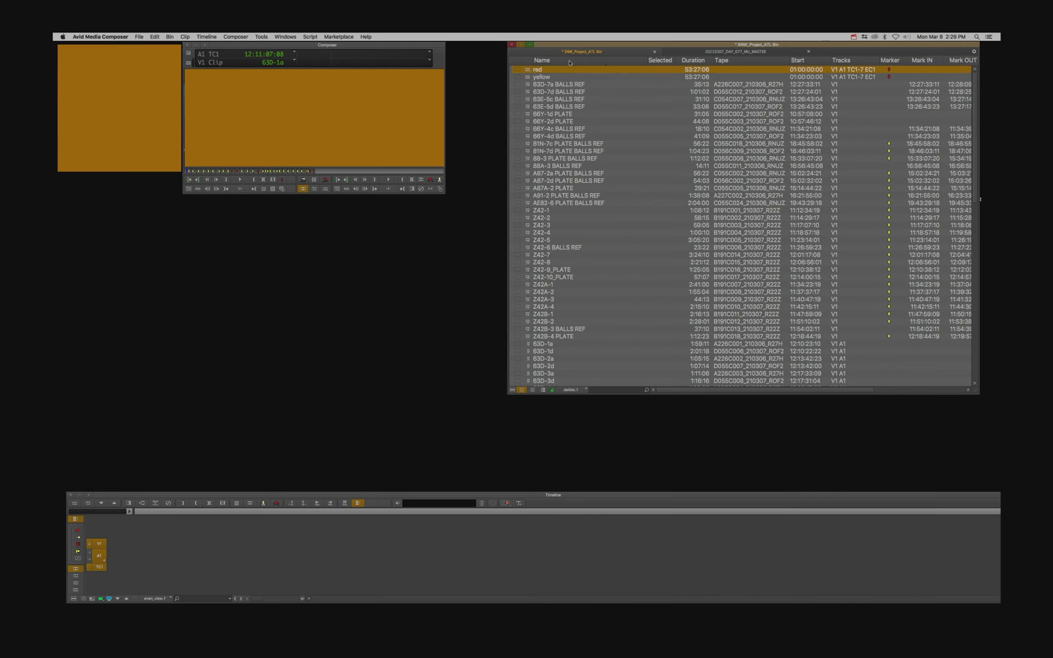
Step: Load the red sequence, sort its marker list by colour, and delete all the yellow markers
{"action": "double_click", "coordinate": [527, 72]}
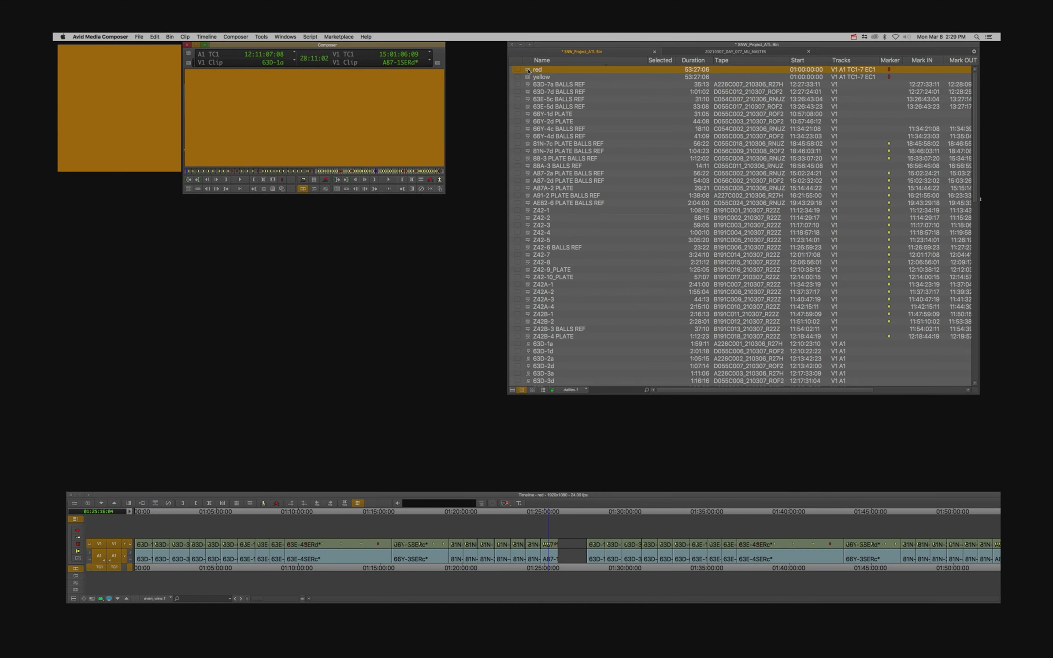
{"action": "key", "text": "shift+m"}
{"action": "mouse_move", "coordinate": [340, 396]}
{"action": "left_mouse_down"}
{"action": "mouse_move", "coordinate": [408, 197]}
{"action": "mouse_move", "coordinate": [398, 210]}
{"action": "left_mouse_up"}
{"action": "left_click", "coordinate": [266, 230]}
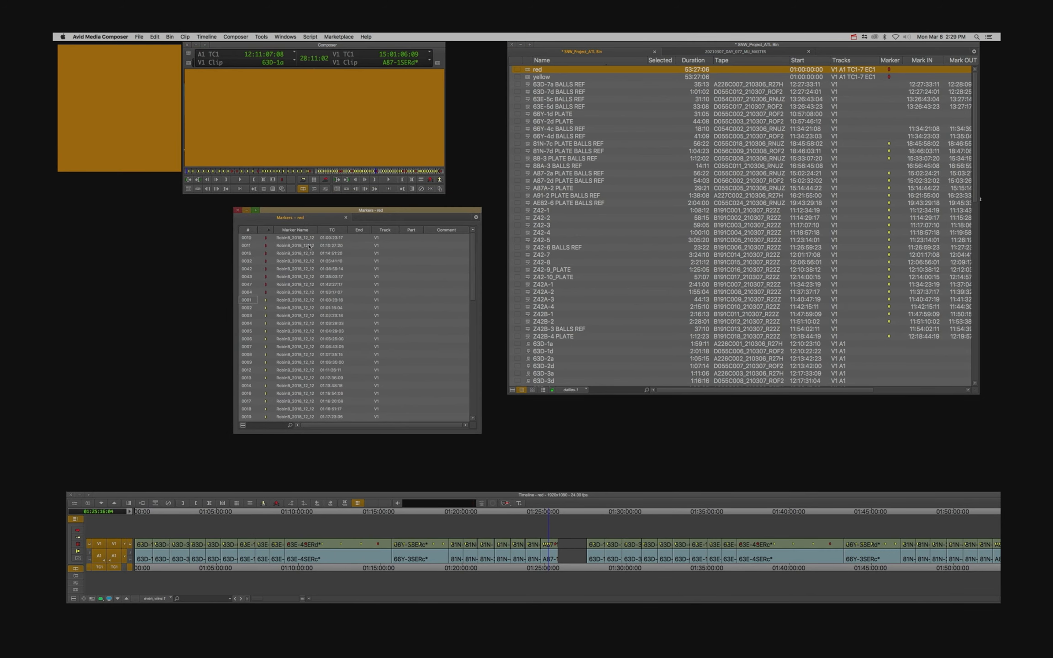
{"action": "left_click", "coordinate": [290, 301]}
{"action": "scroll", "coordinate": [291, 342], "scroll_direction": "down", "scroll_amount": 10}
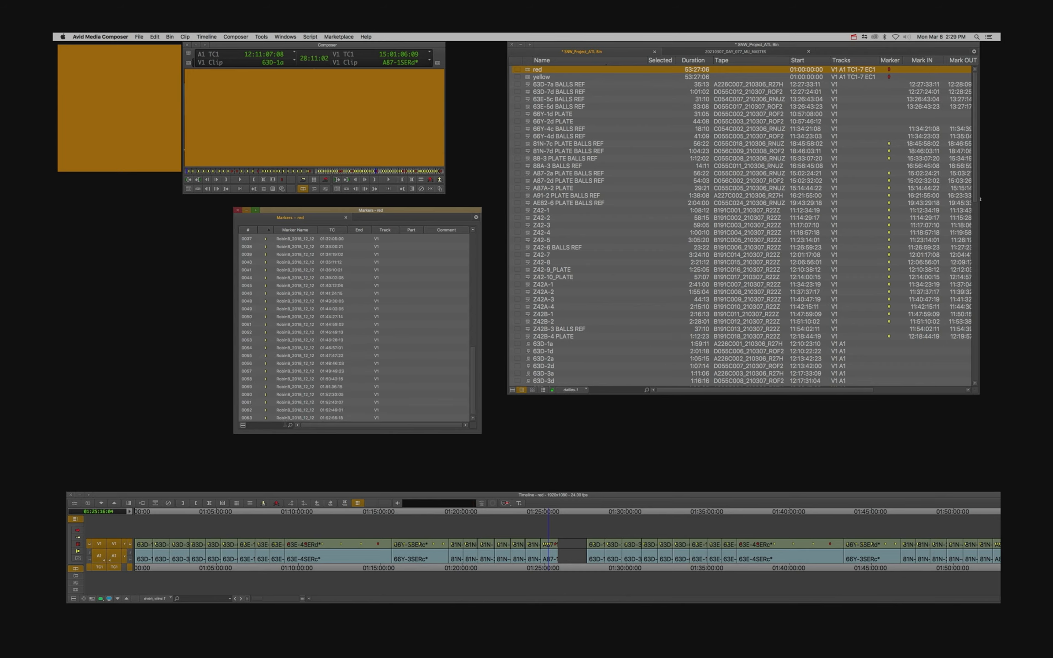
{"action": "left_click", "coordinate": [285, 418], "text": "shift"}
{"action": "key", "text": "Delete"}
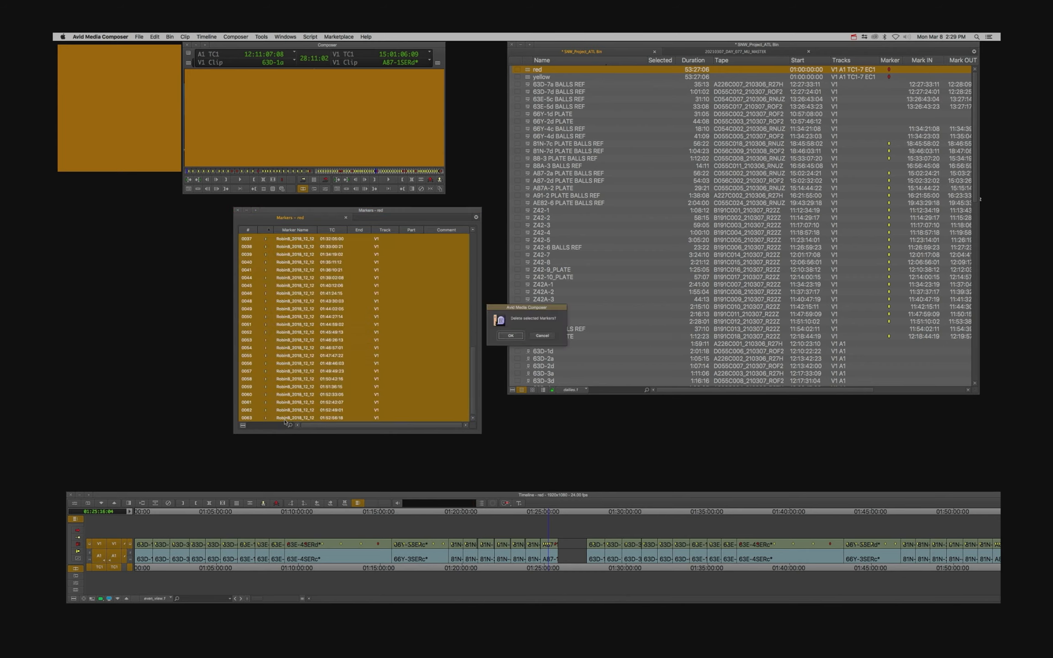
{"action": "key", "text": "Return"}
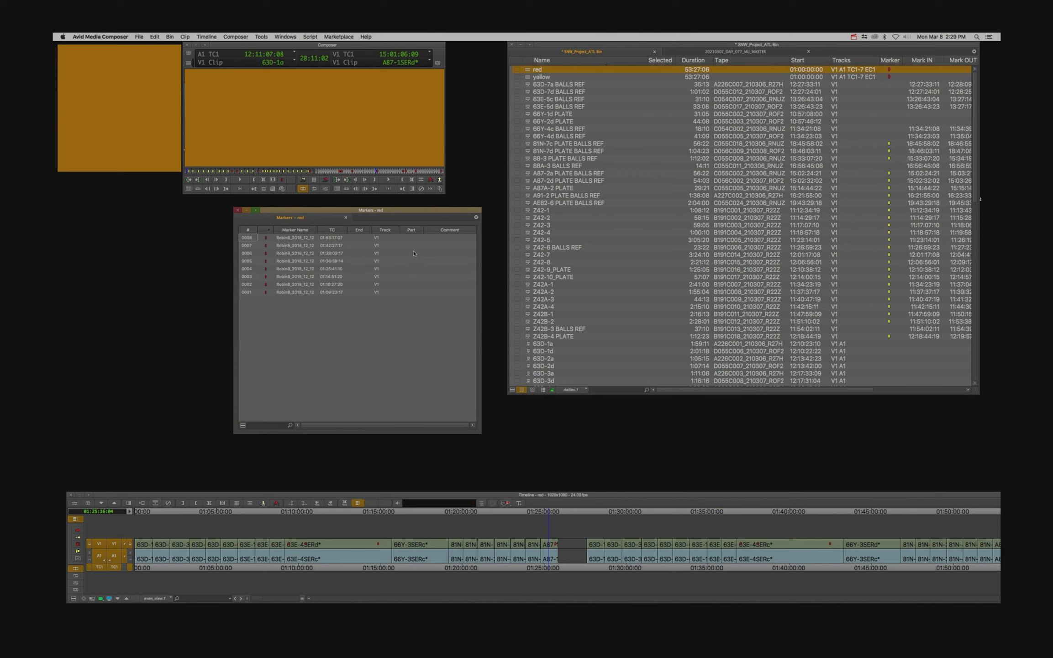
Step: Load the yellow sequence, delete all its red markers, and close the marker list
{"action": "double_click", "coordinate": [533, 76]}
{"action": "left_click", "coordinate": [284, 292]}
{"action": "left_click", "coordinate": [293, 239], "text": "shift"}
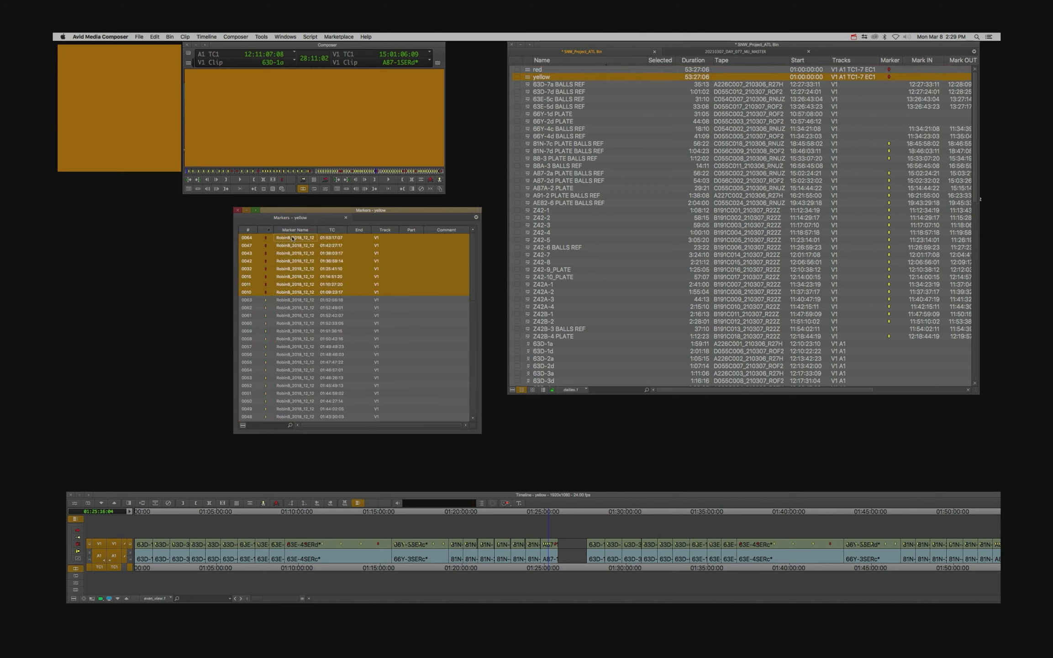
{"action": "key", "text": "Delete"}
{"action": "key", "text": "Return"}
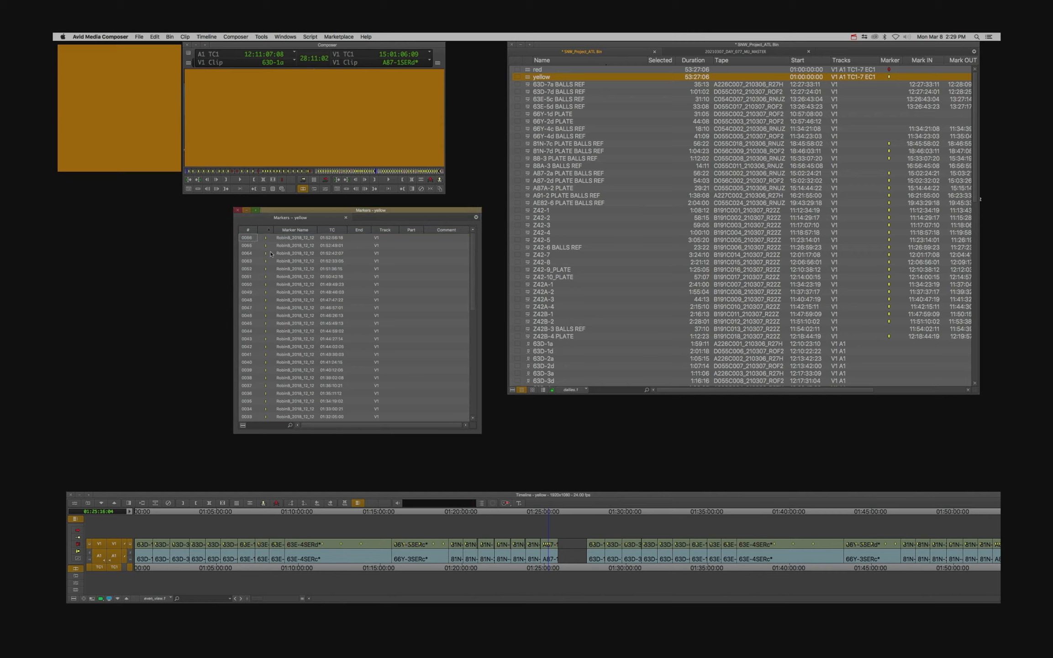
{"action": "left_click", "coordinate": [237, 210]}
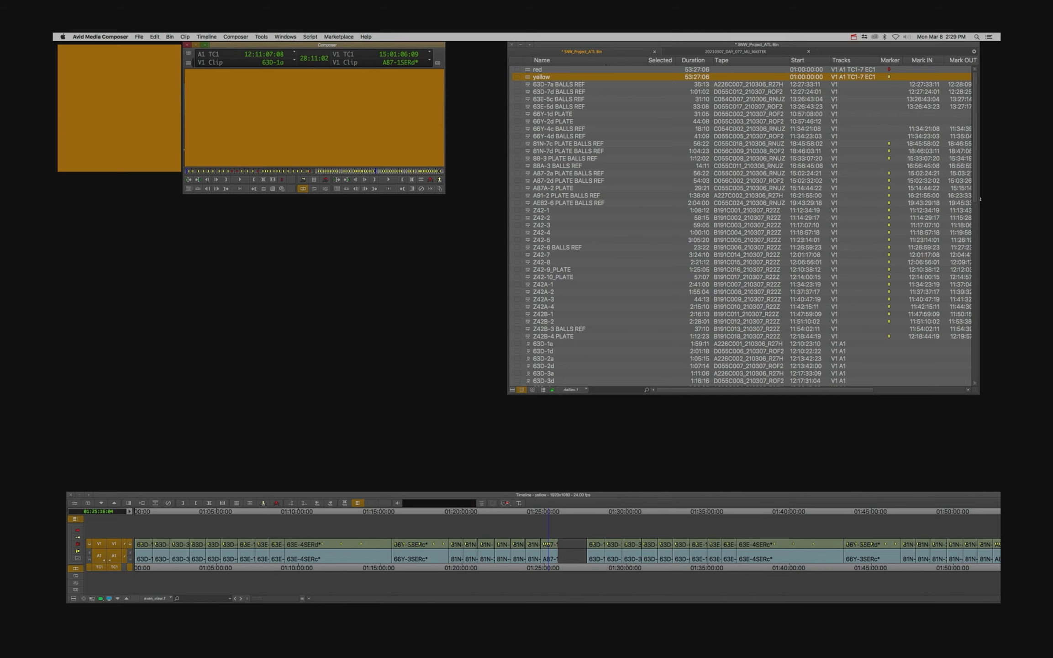
Step: Return to the start of the yellow sequence and open the Enter Locators for Dailies YELLOW macro for editing in Keyboard Maestro
{"action": "left_click_drag", "start_coordinate": [134, 554], "coordinate": [102, 553]}
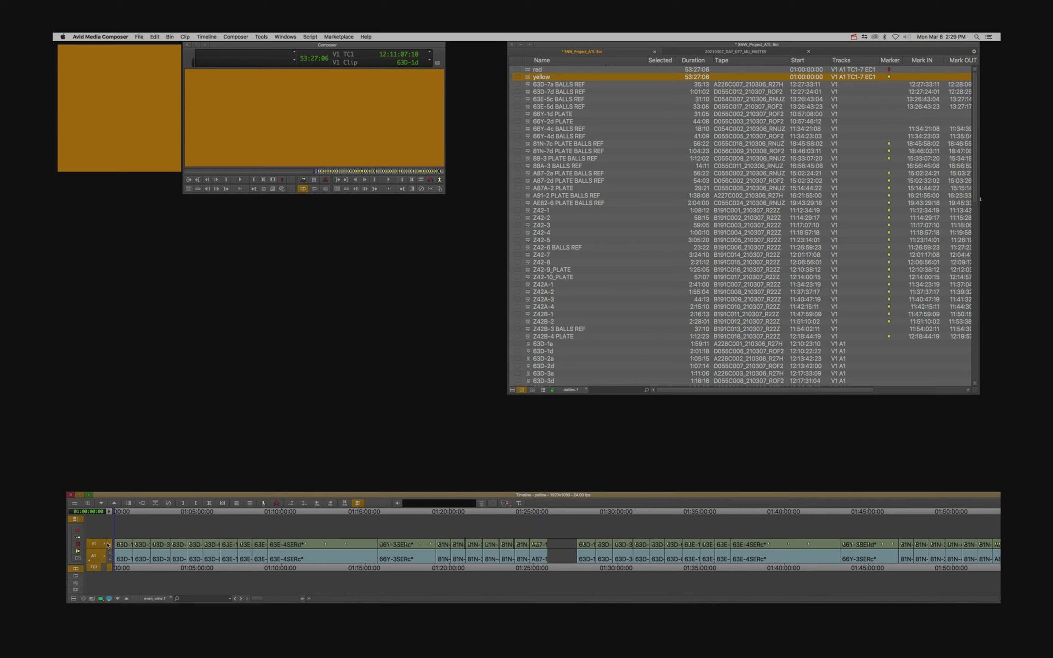
{"action": "key", "text": "super+space"}
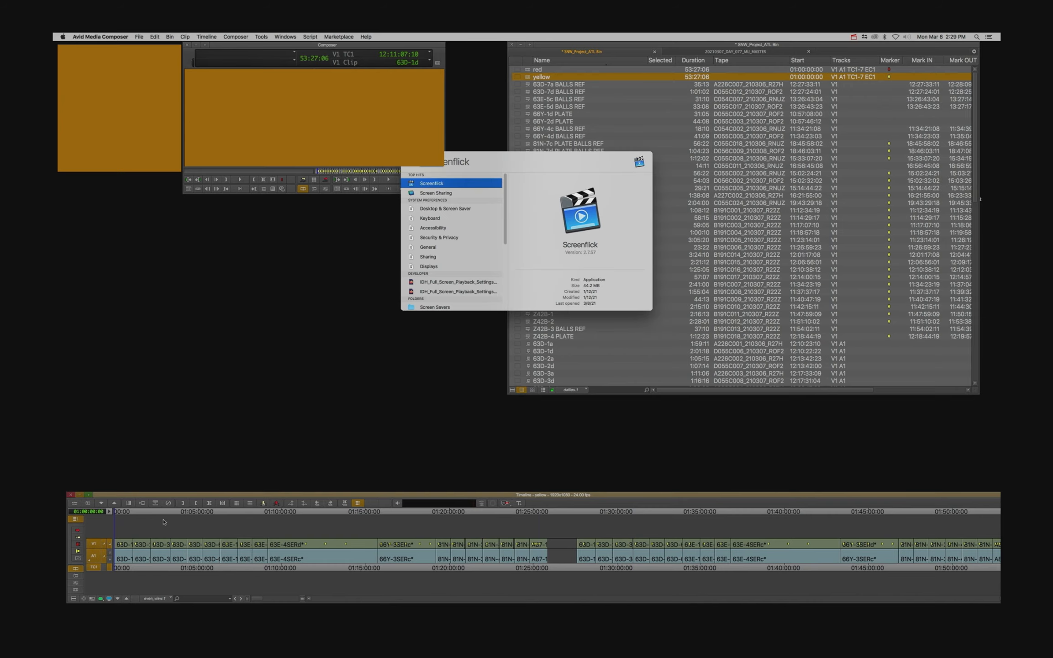
{"action": "type", "text": "ke"}
{"action": "key", "text": "Return"}
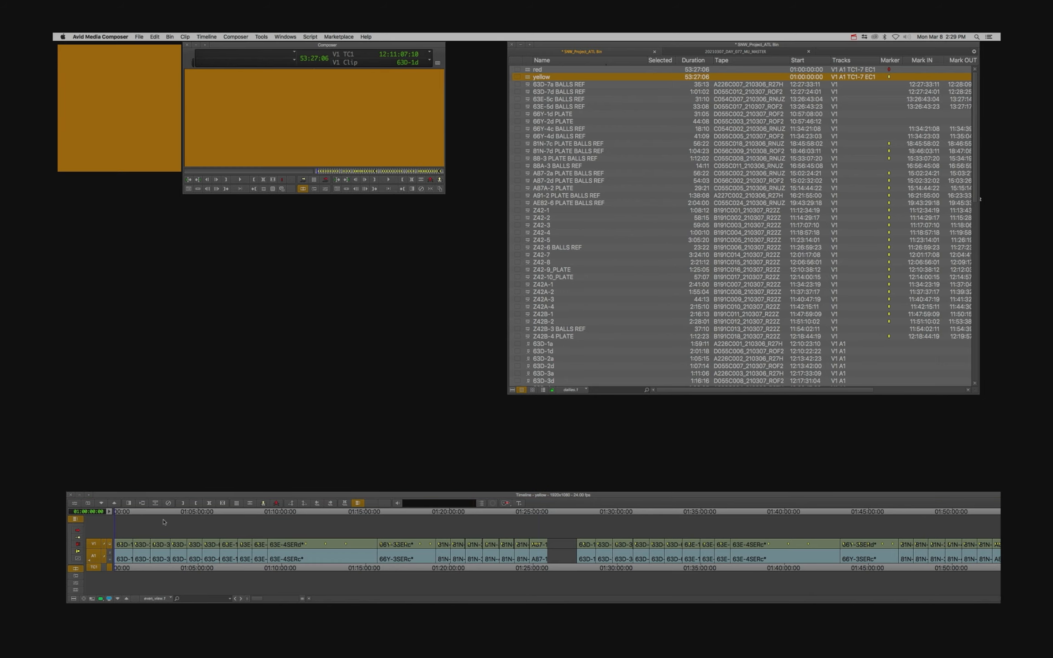
{"action": "left_click_drag", "start_coordinate": [613, 218], "coordinate": [626, 159]}
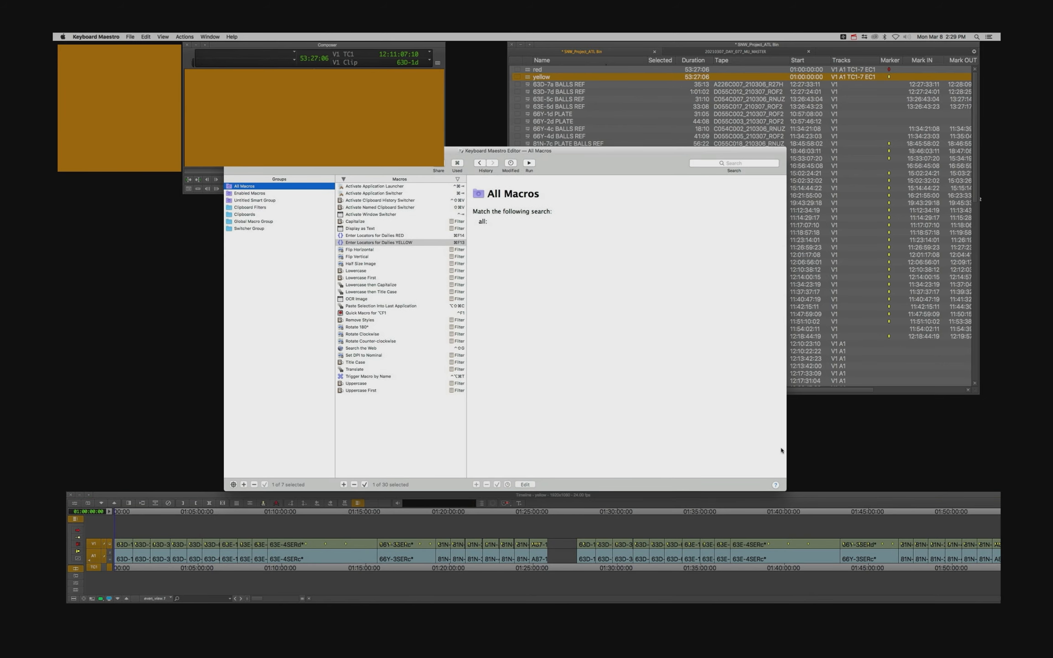
{"action": "double_click", "coordinate": [368, 243]}
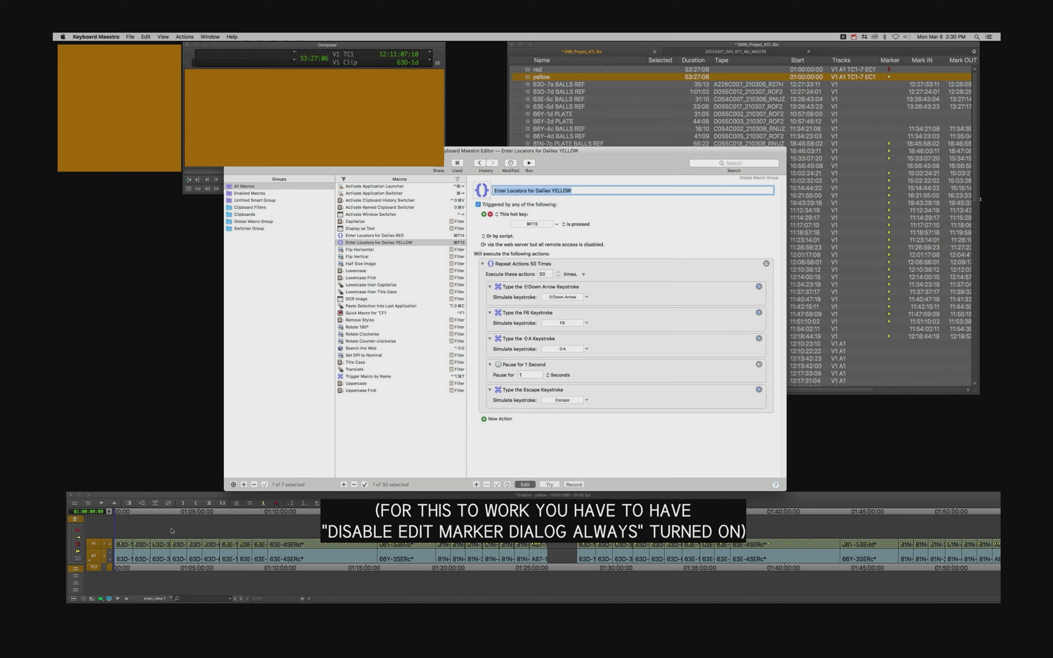
Step: Set the macro's repeat action to 51 times after checking the yellow sequence's marker list, and switch back to Avid Media Composer
{"action": "left_click", "coordinate": [118, 549]}
{"action": "key", "text": "shift+F6"}
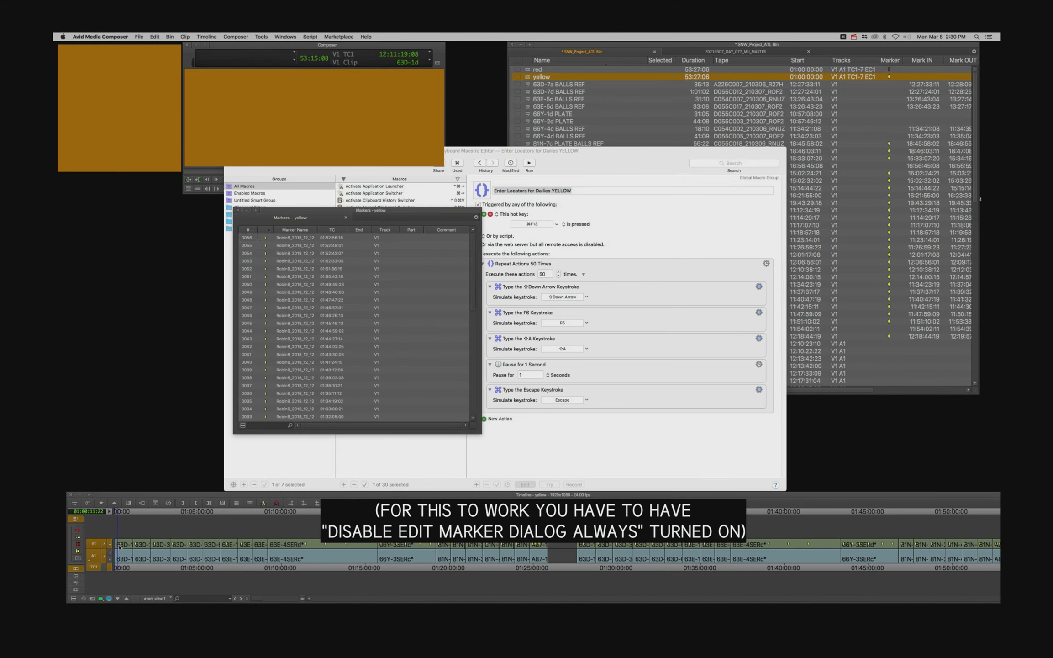
{"action": "left_click", "coordinate": [256, 232]}
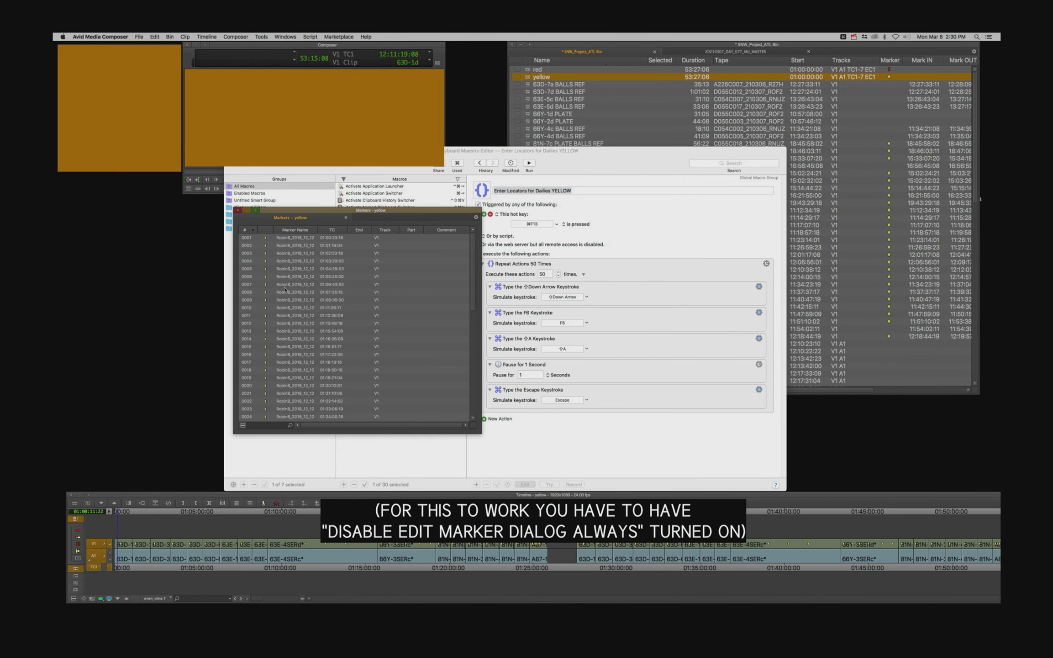
{"action": "scroll", "coordinate": [285, 288], "scroll_direction": "down", "scroll_amount": 9}
{"action": "left_click", "coordinate": [238, 210]}
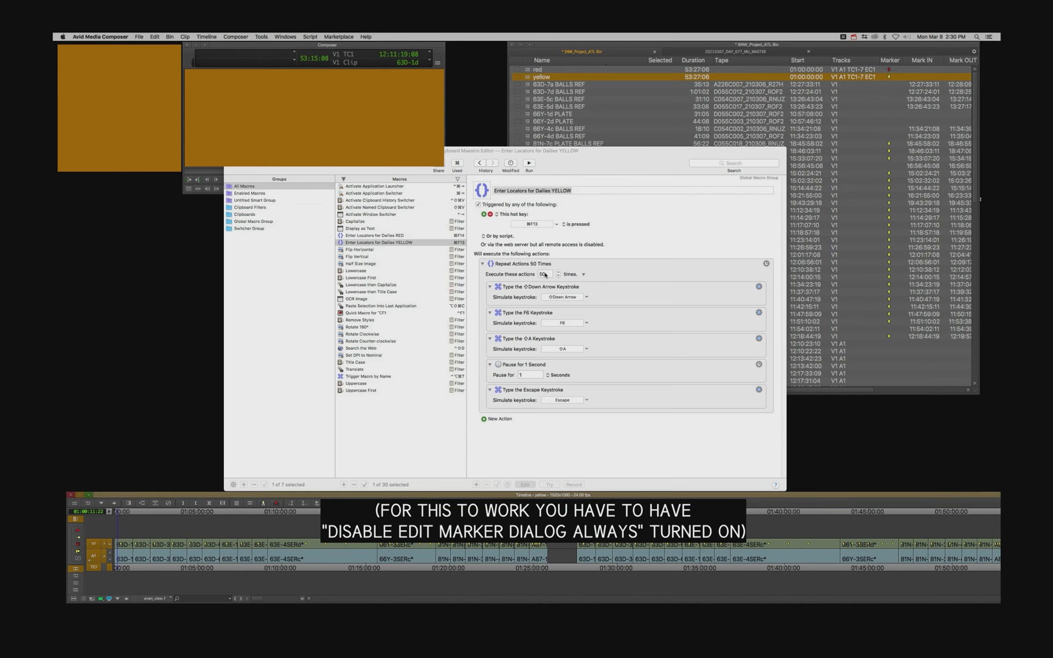
{"action": "left_click", "coordinate": [545, 274]}
{"action": "key", "text": "BackSpace"}
{"action": "type", "text": "1"}
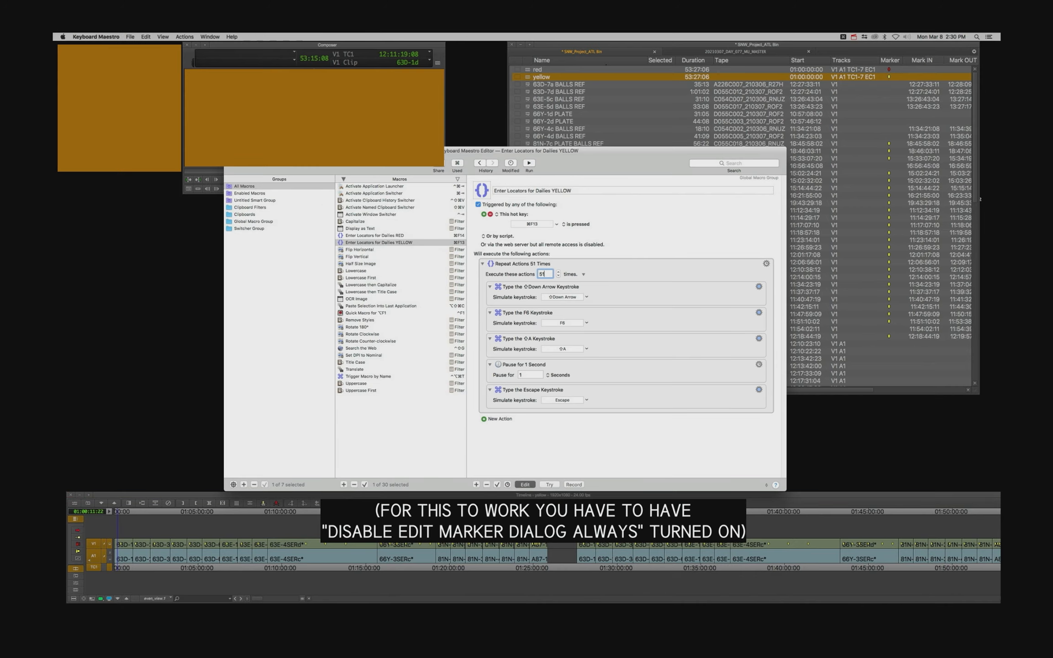
{"action": "key", "text": "Return"}
{"action": "left_click", "coordinate": [526, 485]}
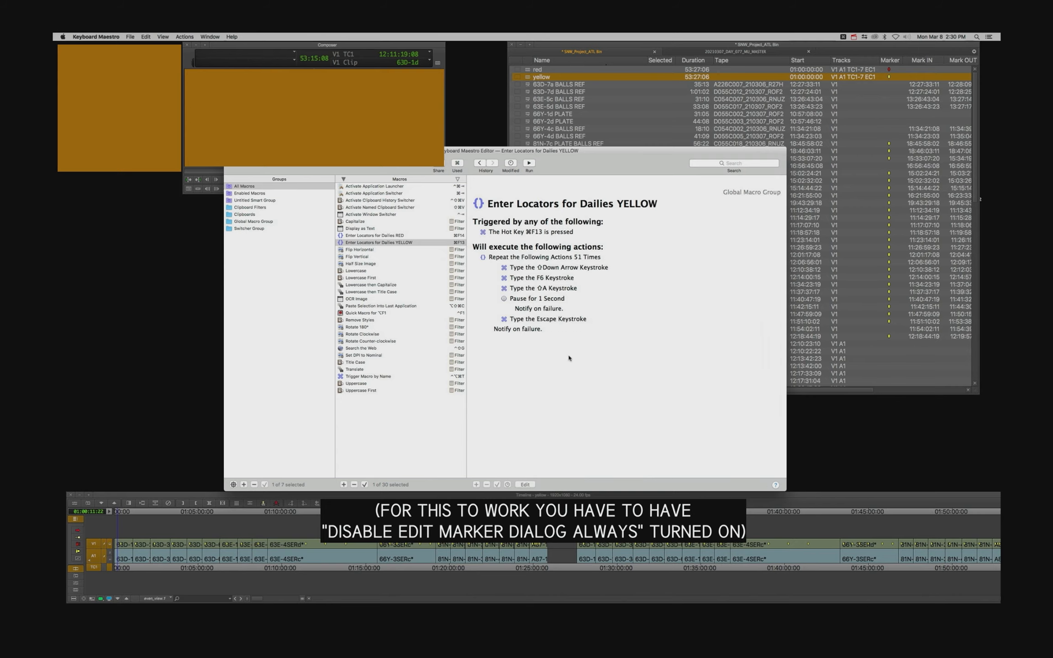
{"action": "key", "text": "super+Tab"}
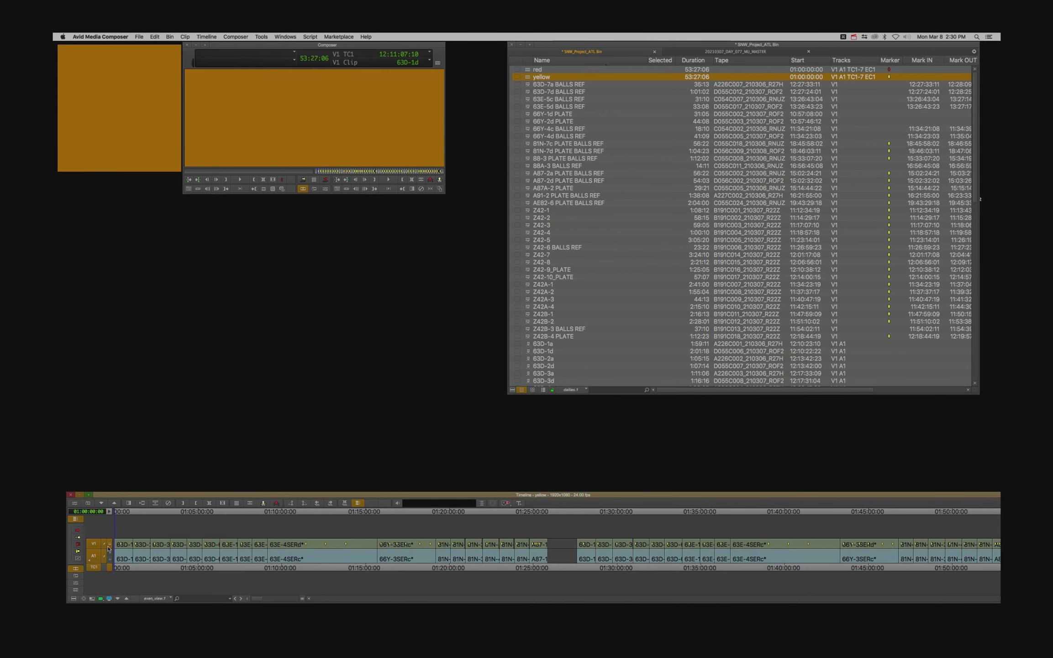
Step: Run the Enter Locators for Dailies YELLOW macro from the start of the yellow sequence
{"action": "key", "text": "F5"}
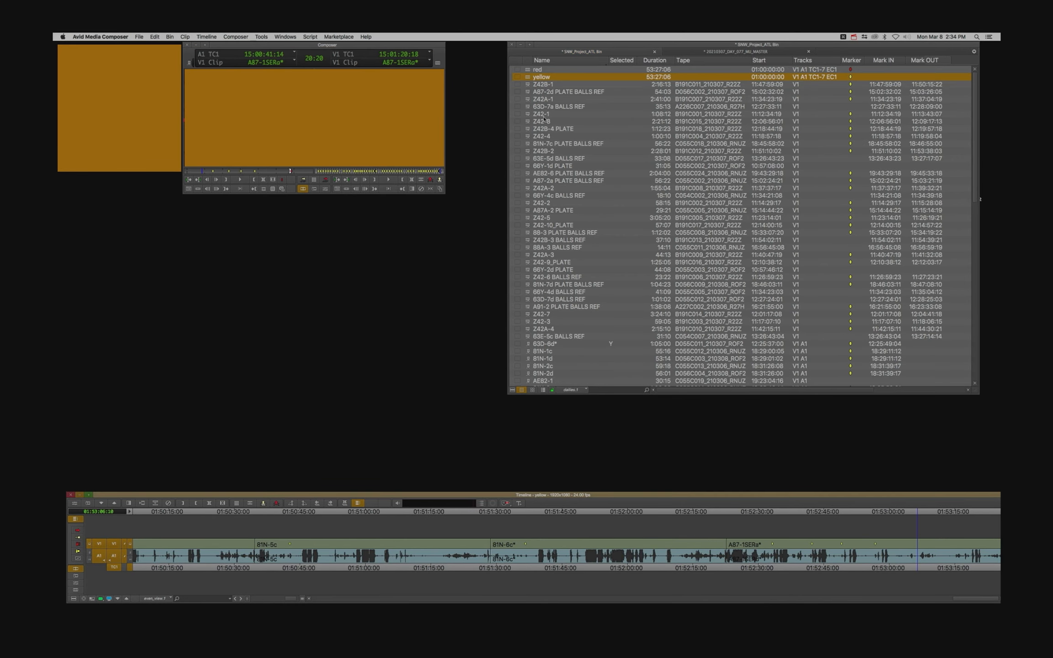
Step: Load the red sequence into the timeline and go to its start
{"action": "double_click", "coordinate": [534, 69]}
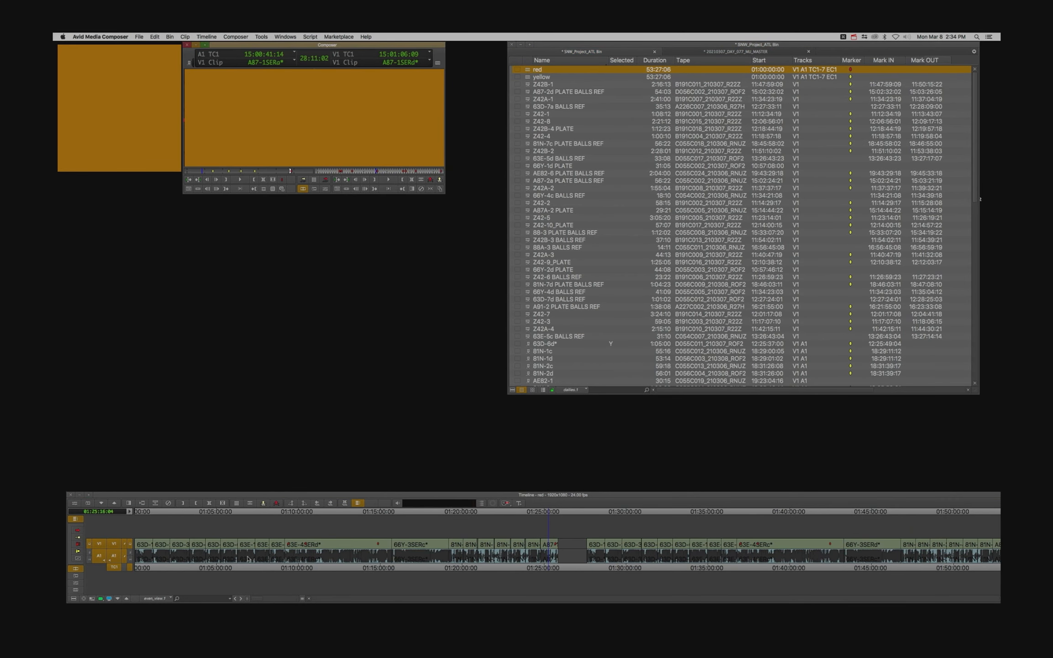
{"action": "left_click", "coordinate": [252, 559]}
{"action": "key", "text": "Home"}
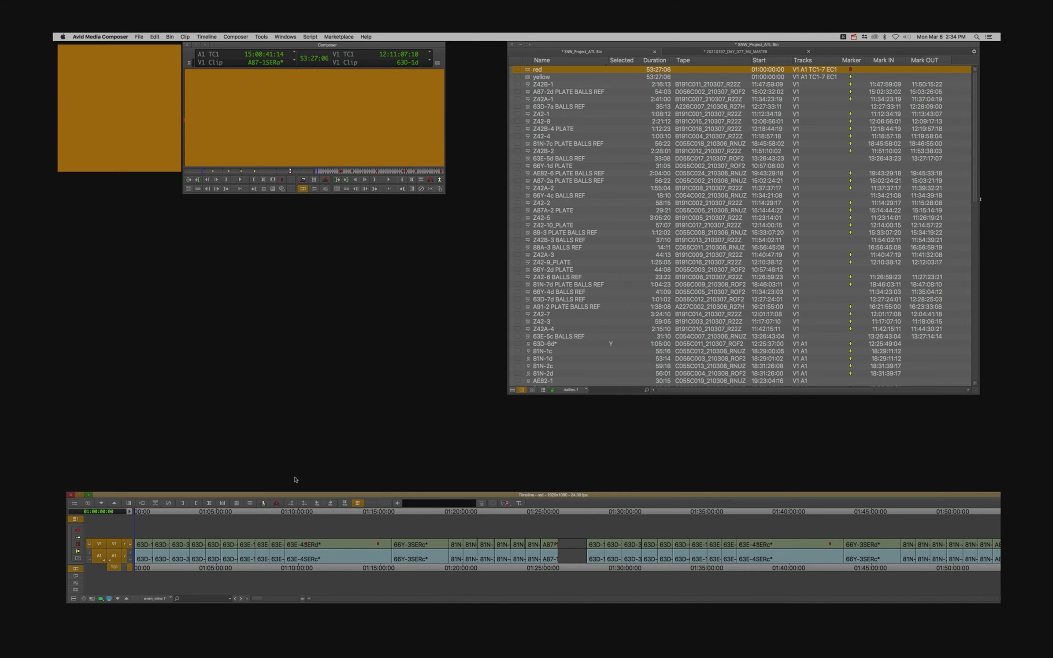
Step: Switch to Keyboard Maestro and open the Enter Locators for Dailies RED macro for editing
{"action": "key", "text": "super+Tab"}
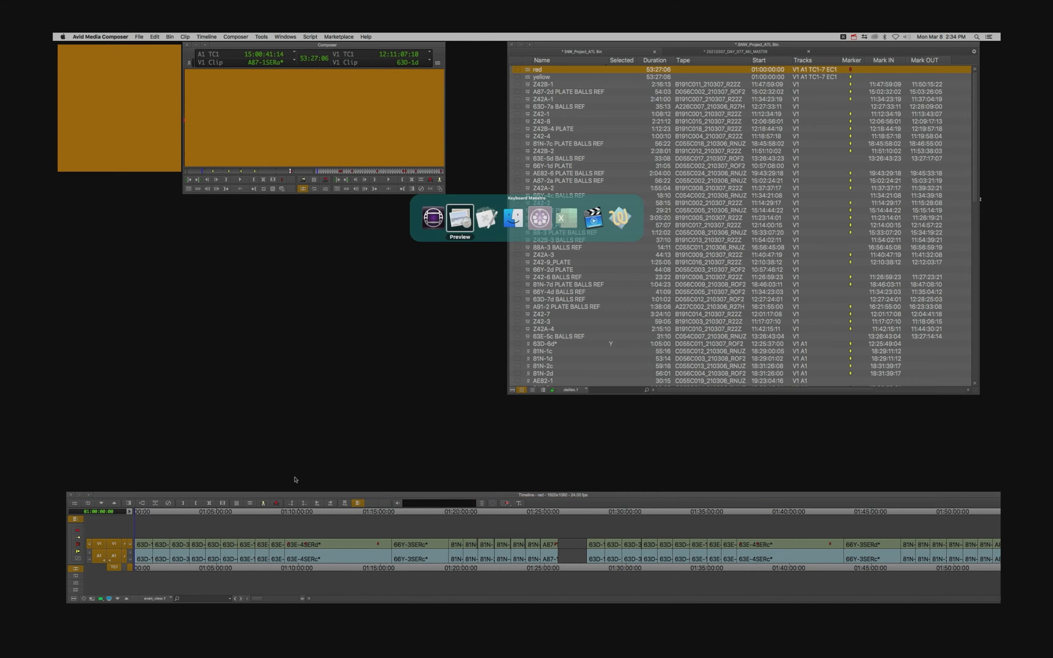
{"action": "key", "text": "super+Tab"}
{"action": "key", "text": "super+Tab"}
{"action": "key", "text": "super+Tab"}
{"action": "left_click", "coordinate": [405, 236]}
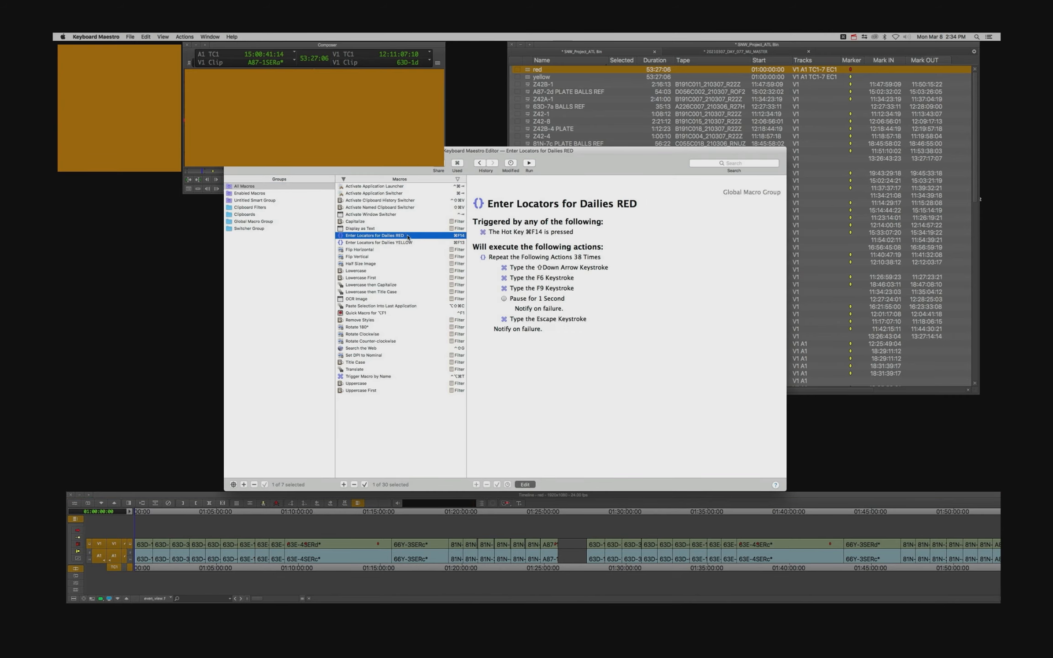
Step: Check the red sequence's marker list in Avid Media Composer, and set the RED macro's repeat action to 8 times in Keyboard Maestro
{"action": "left_click", "coordinate": [201, 538]}
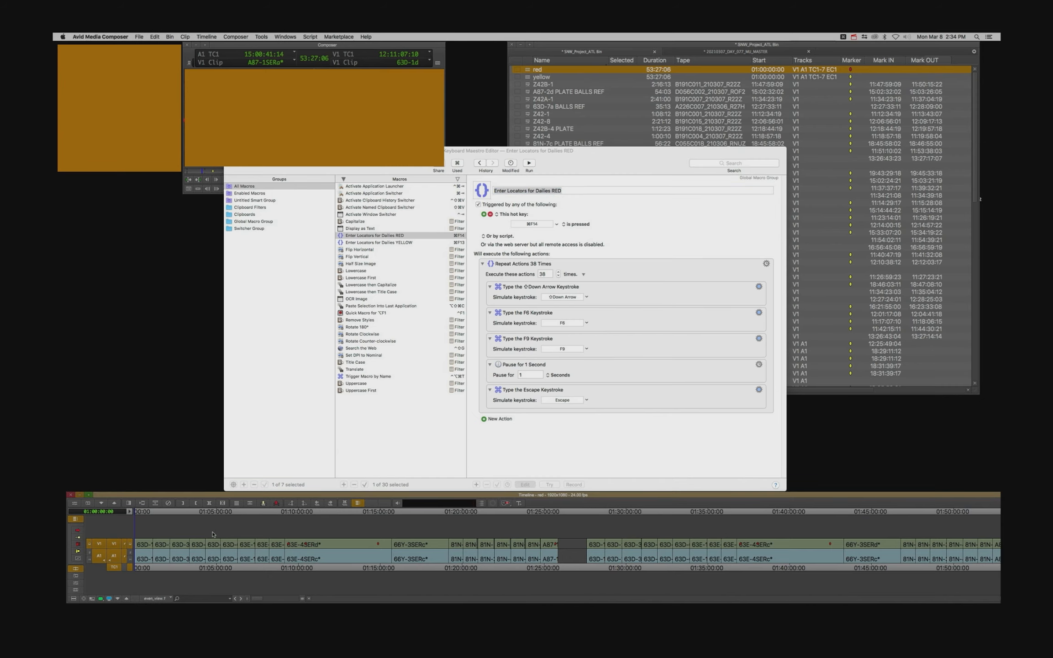
{"action": "left_click", "coordinate": [212, 531], "text": "super"}
{"action": "key", "text": "F6"}
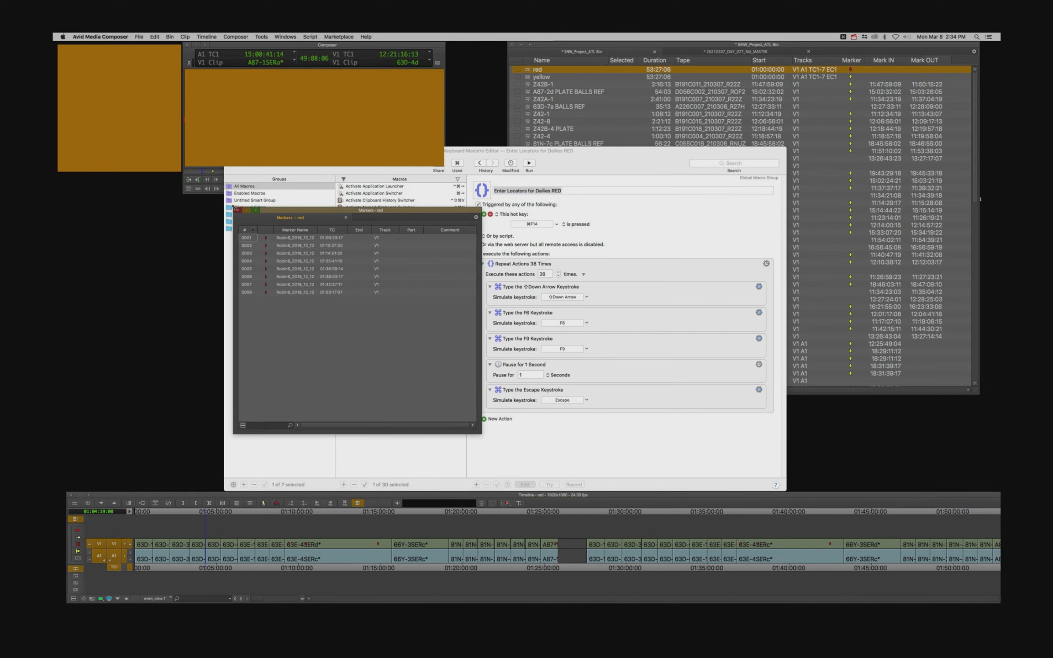
{"action": "left_click", "coordinate": [238, 210]}
{"action": "double_click", "coordinate": [540, 275]}
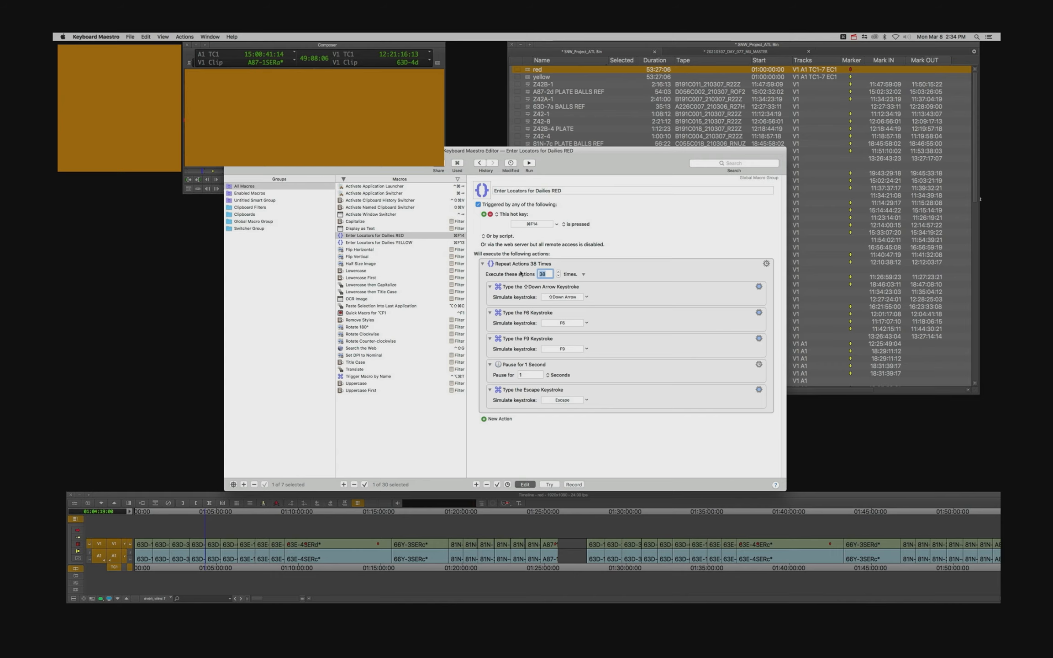
{"action": "type", "text": "8"}
{"action": "left_click", "coordinate": [530, 485]}
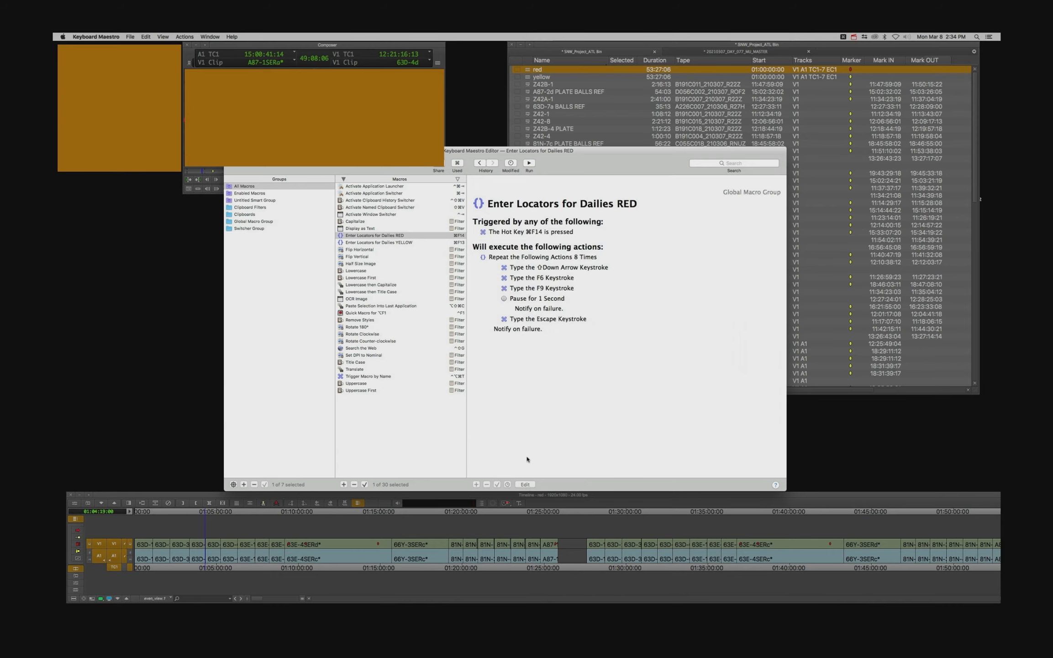
Step: Switch back to Avid Media Composer and run the Enter Locators for Dailies RED macro from the start of the red sequence
{"action": "key", "text": "super+h"}
{"action": "left_click_drag", "start_coordinate": [198, 538], "coordinate": [135, 548]}
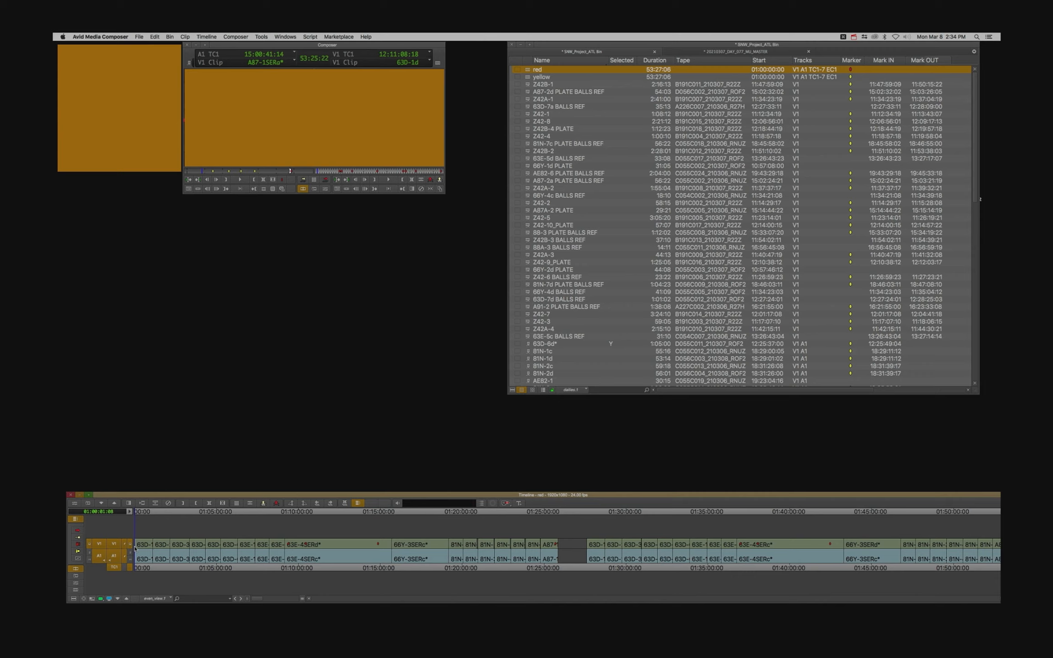
{"action": "key", "text": "ctrl+m"}
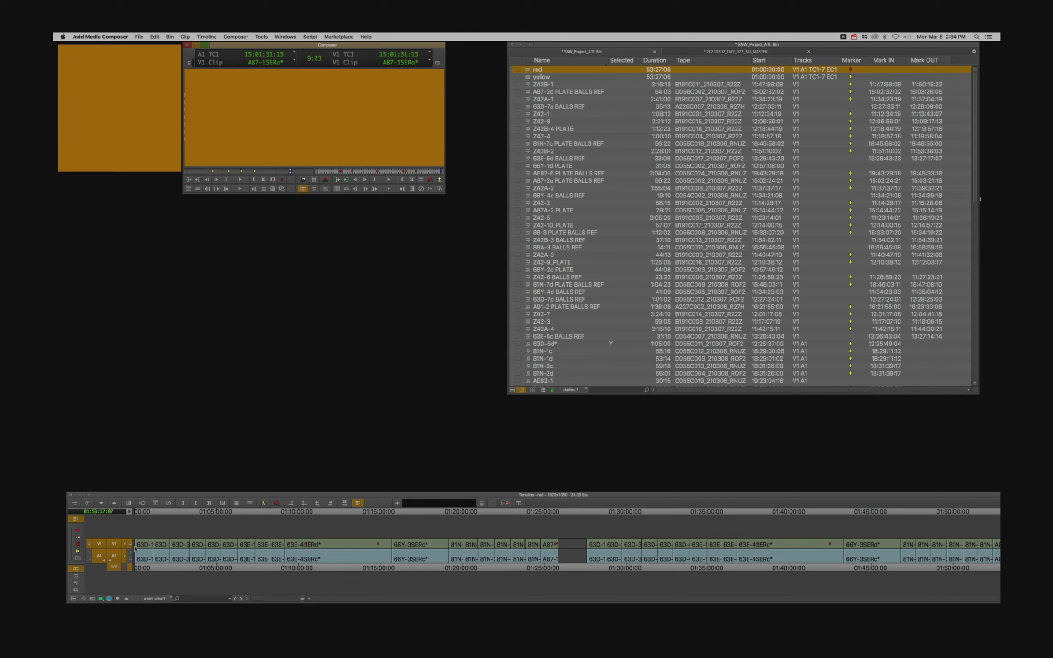
{"action": "left_click_drag", "start_coordinate": [838, 496], "coordinate": [824, 501]}
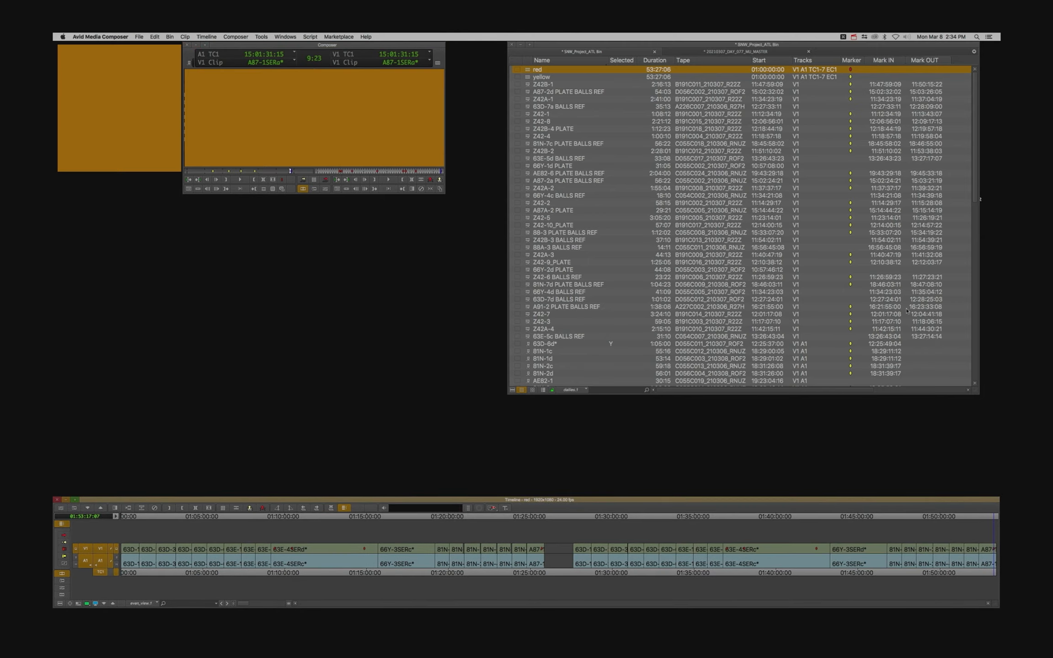